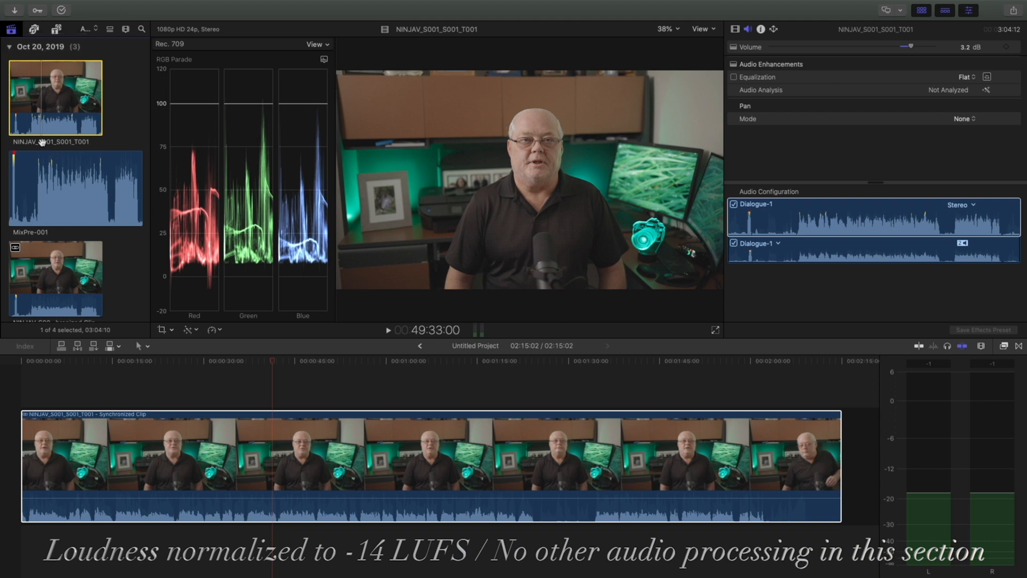
# Raise the volume of the MixPre-001 browser clip to 5.8 dB, auditioning the audio before and after the change.
pyautogui.click(43, 158)
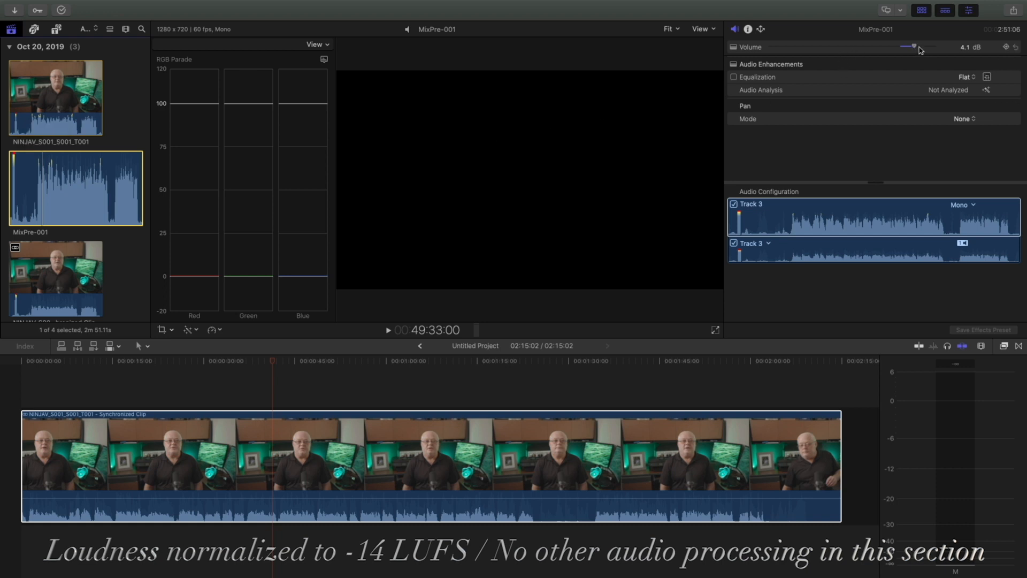
pyautogui.press('space')
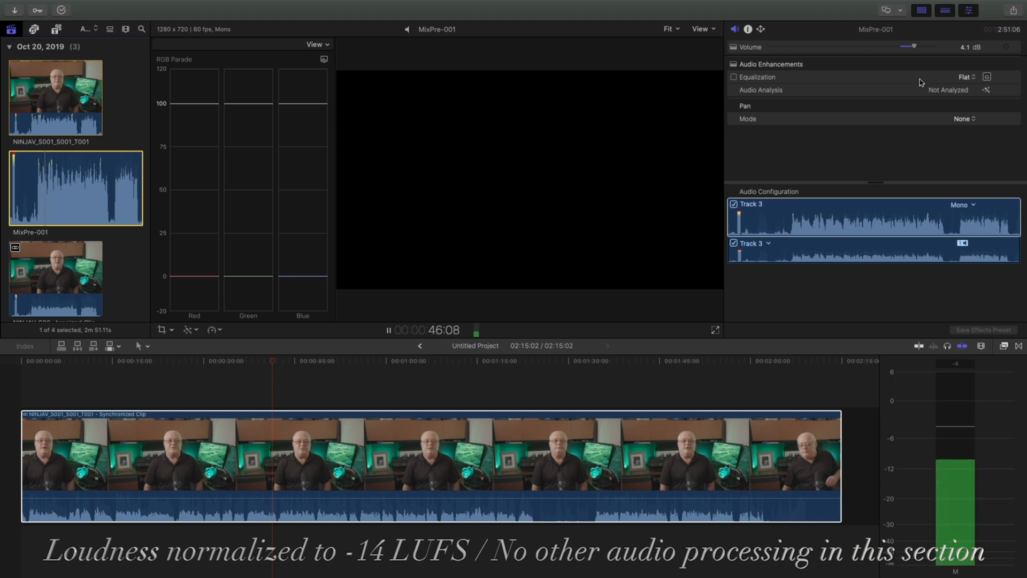
pyautogui.press('space')
pyautogui.moveTo(914, 46); pyautogui.dragTo(920, 46)
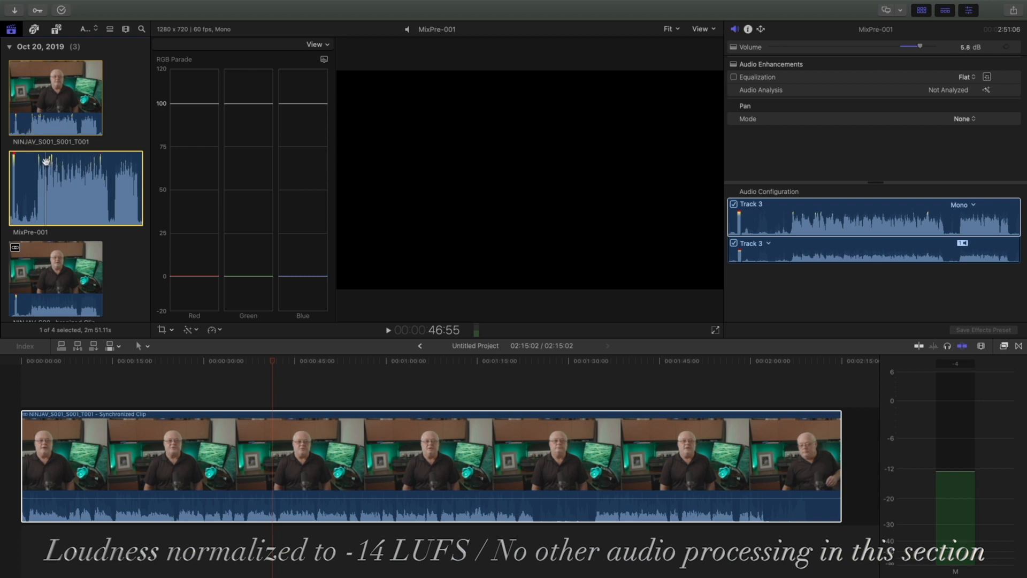
pyautogui.press('space')
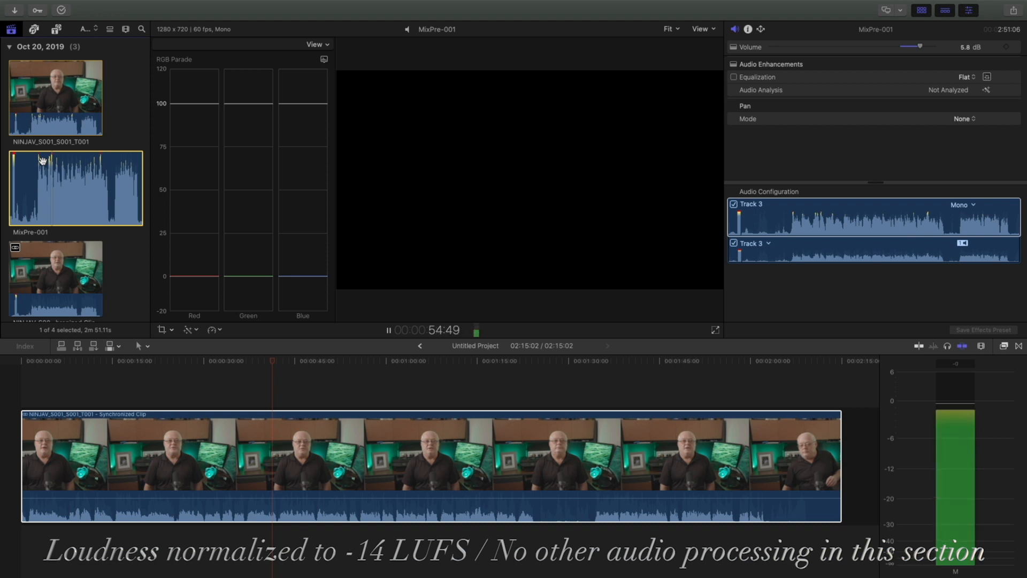
pyautogui.press('space')
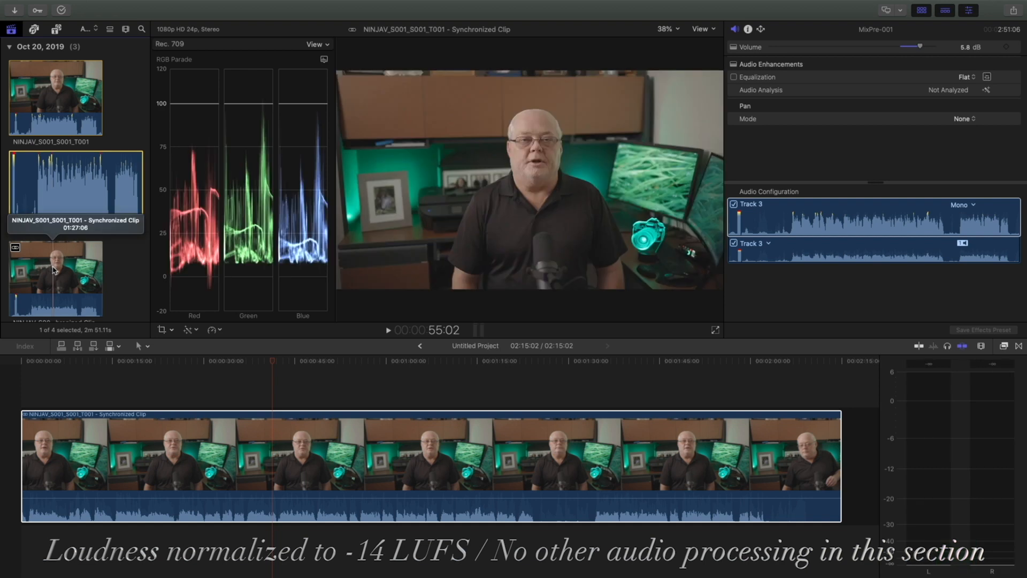
pyautogui.scroll(-1, 86, 145)
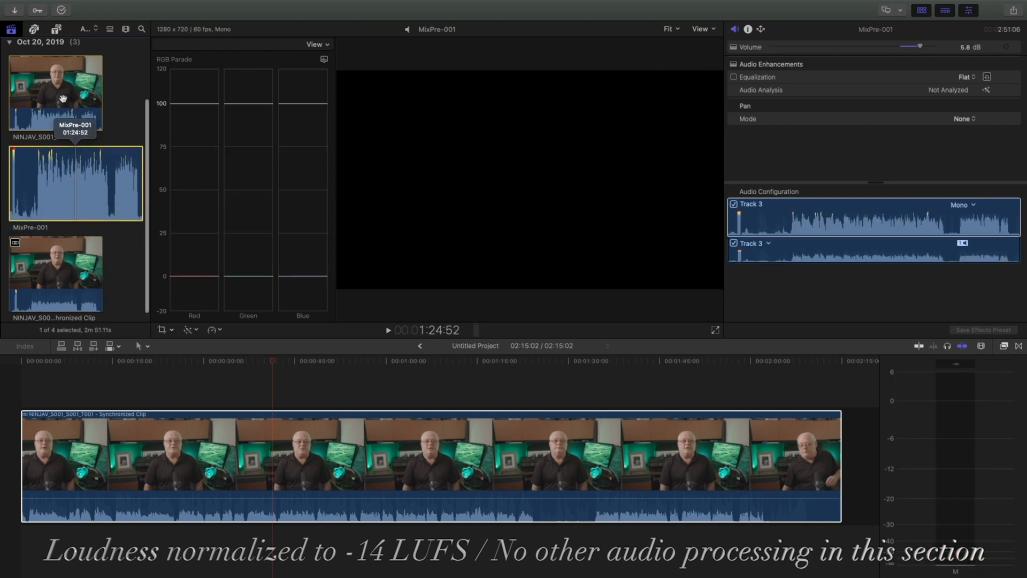
pyautogui.keyDown('super'); pyautogui.click(64, 99); pyautogui.keyUp('super')
pyautogui.rightClick(89, 159)
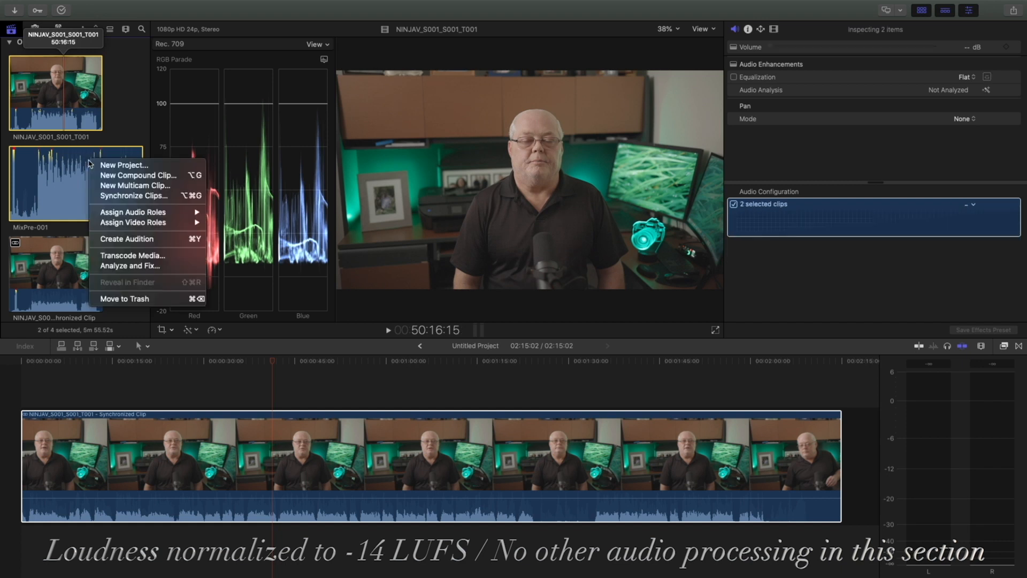
pyautogui.click(132, 103)
pyautogui.click(127, 261)
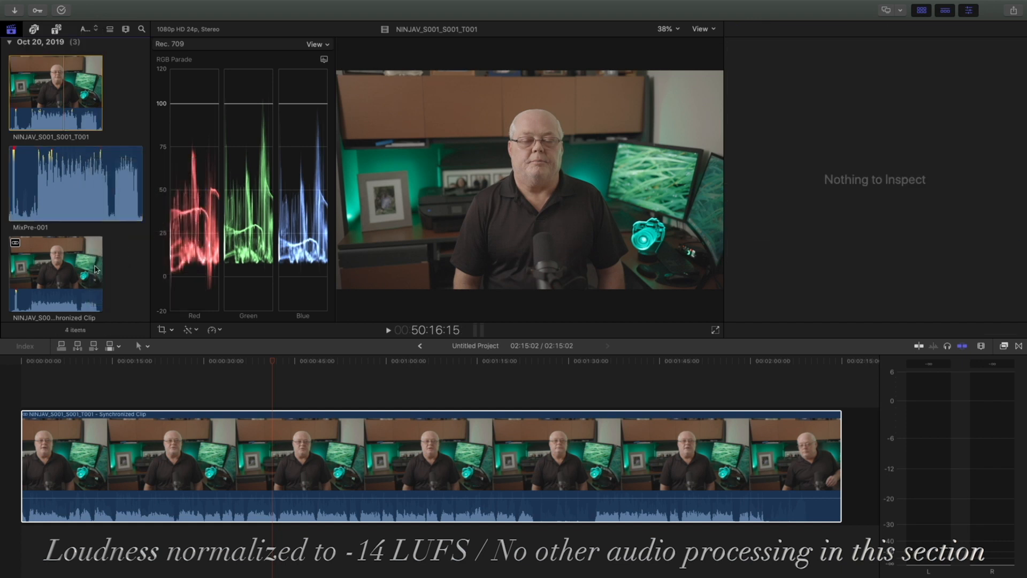
# Select the synchronized clip in the browser and audition its audio level.
pyautogui.click(59, 273)
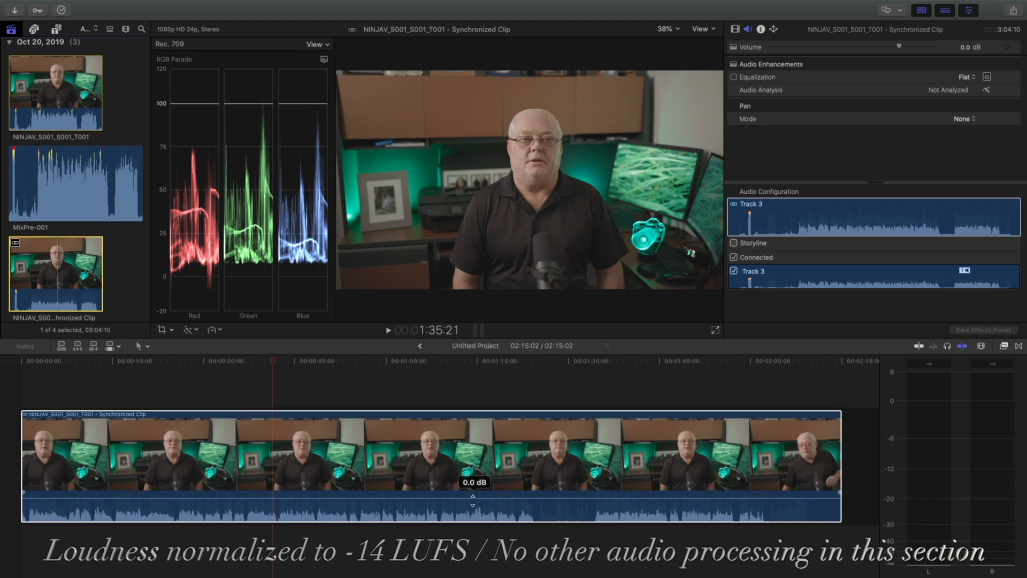
pyautogui.press('space')
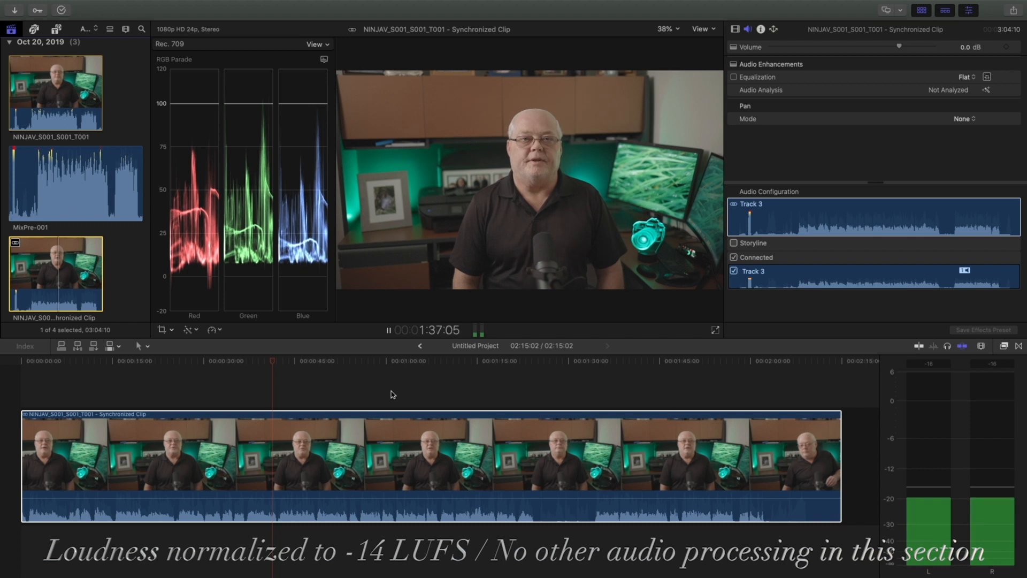
pyautogui.press('space')
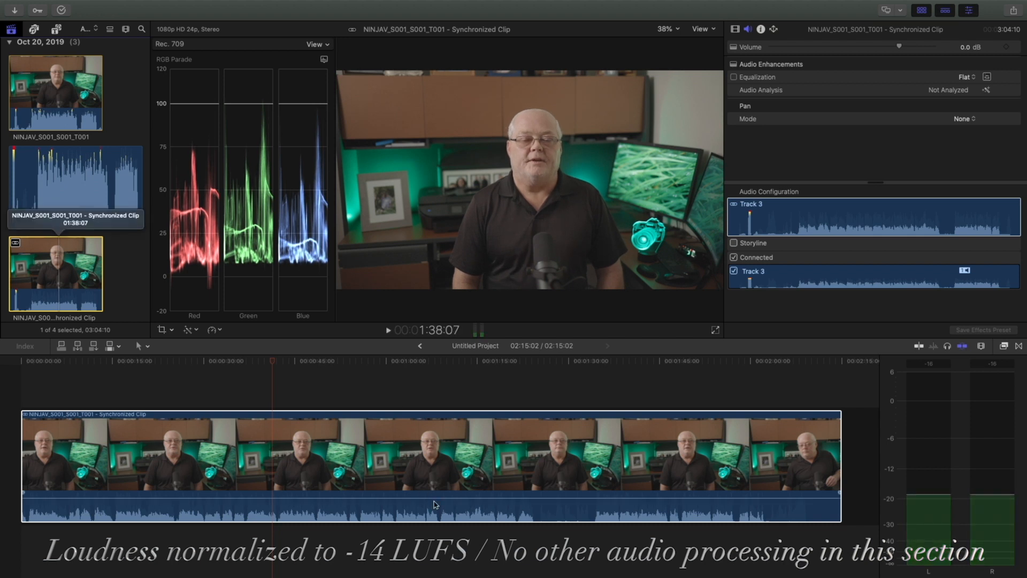
# Raise the synchronized timeline clip's volume to 12 dB and play it back to check the level.
pyautogui.moveTo(436, 498); pyautogui.dragTo(385, 485)
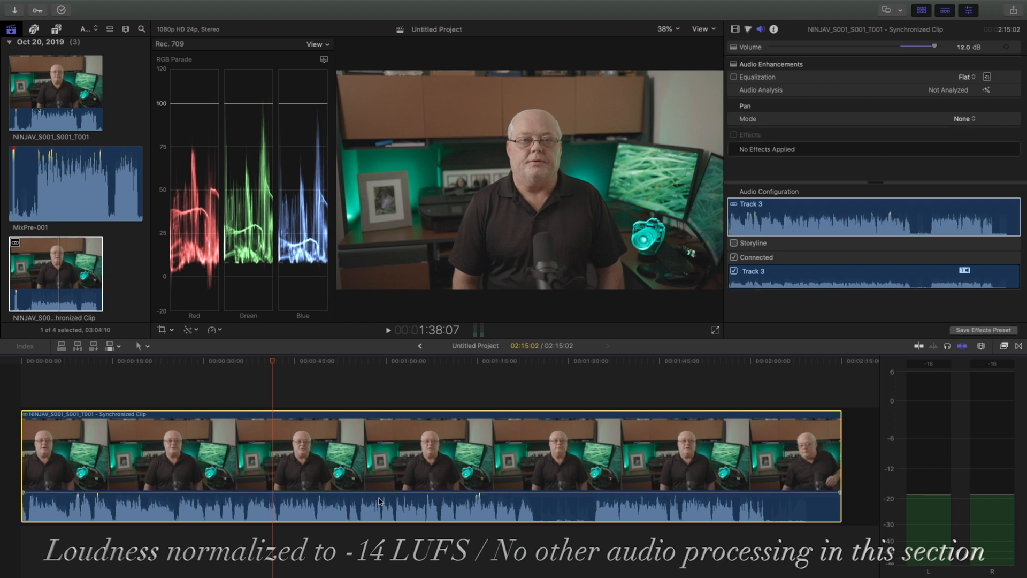
pyautogui.moveTo(392, 492)
pyautogui.press('space')
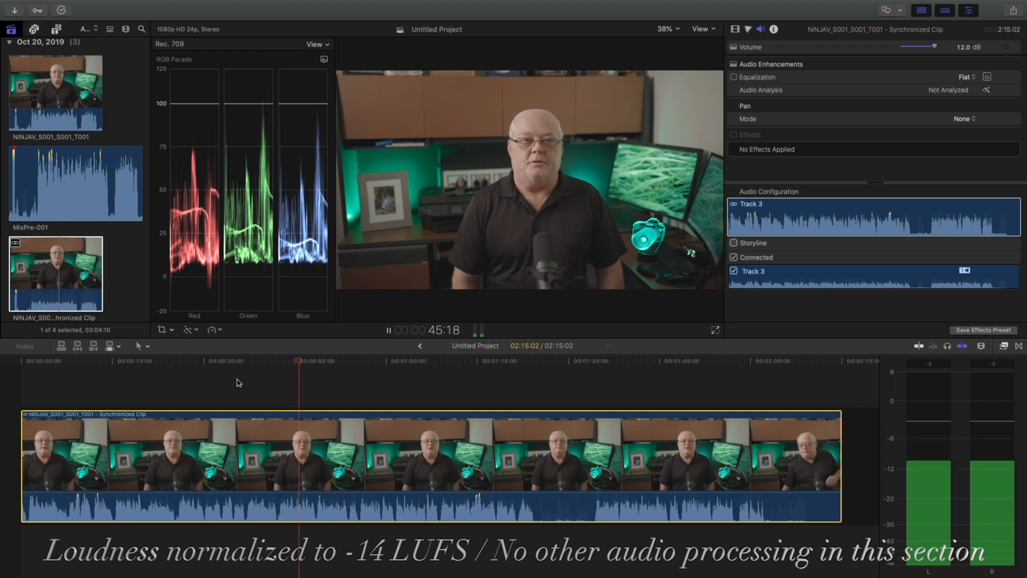
pyautogui.press('space')
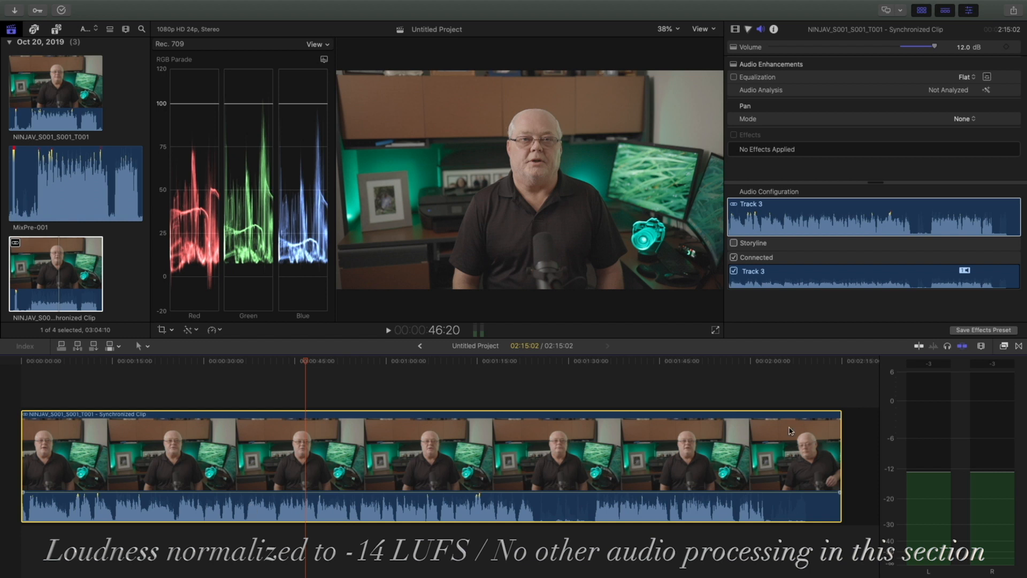
# Apply the Rich YouTube Preset audio effect from the Rich category to the synchronized clip in the timeline.
pyautogui.click(1005, 347)
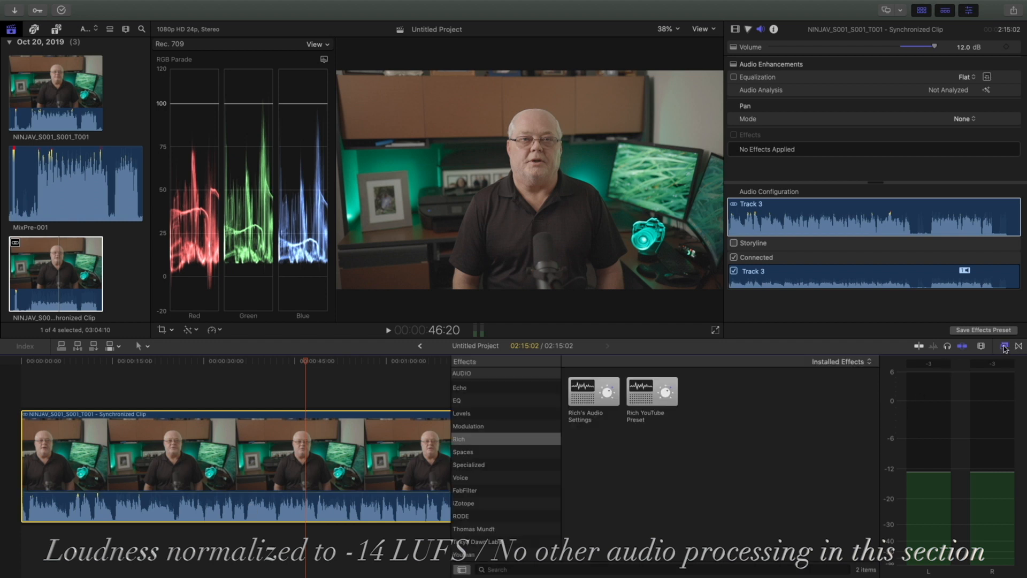
pyautogui.scroll(3, 466, 430)
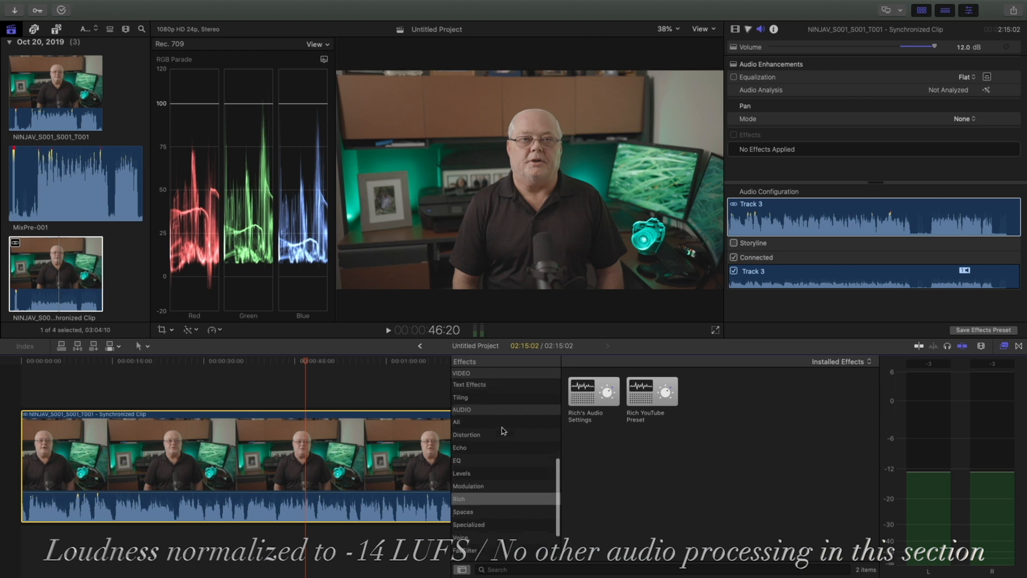
pyautogui.click(467, 431)
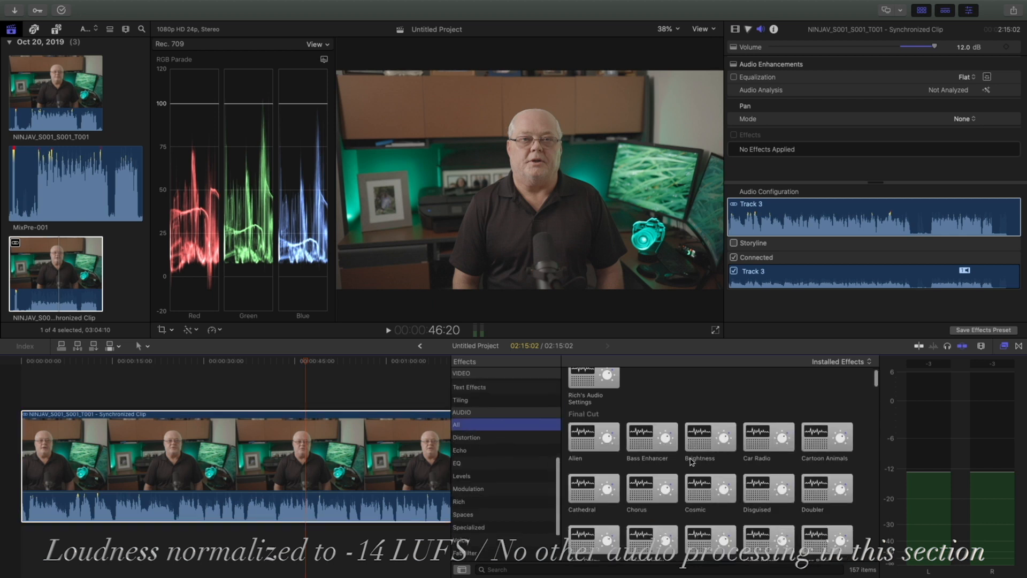
pyautogui.scroll(-2, 686, 461)
pyautogui.scroll(-1, 685, 461)
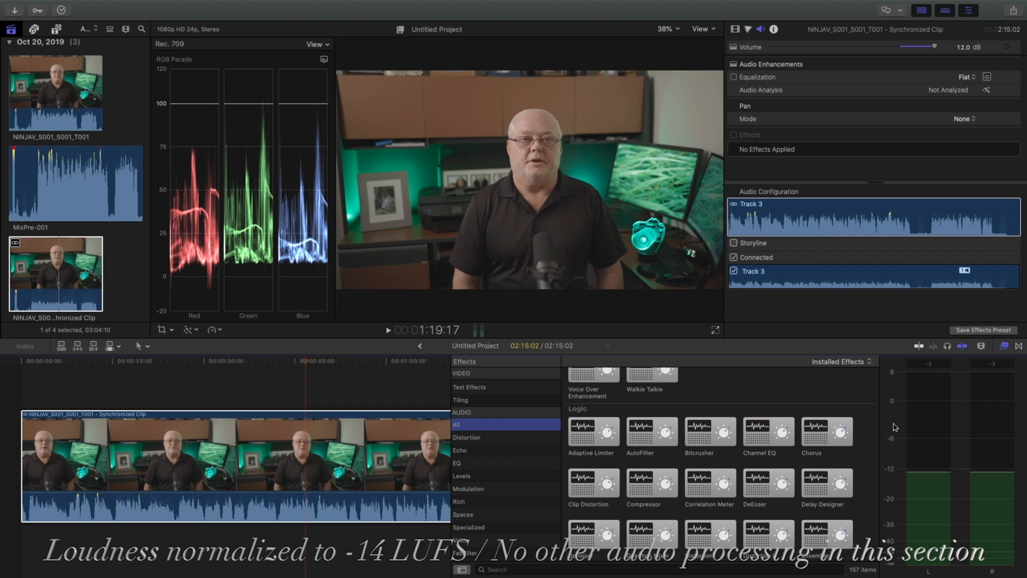
pyautogui.scroll(-3, 471, 450)
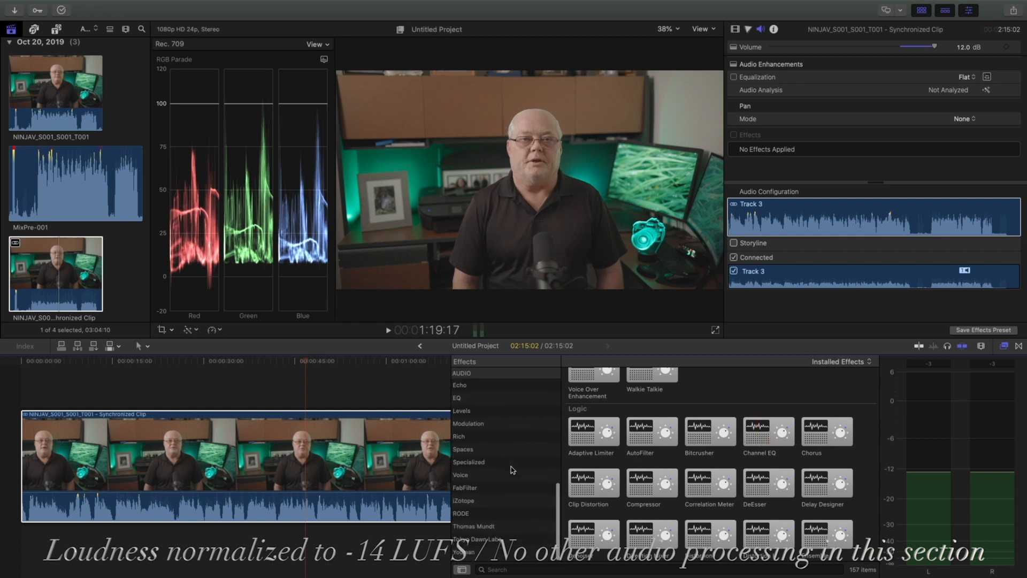
pyautogui.click(464, 439)
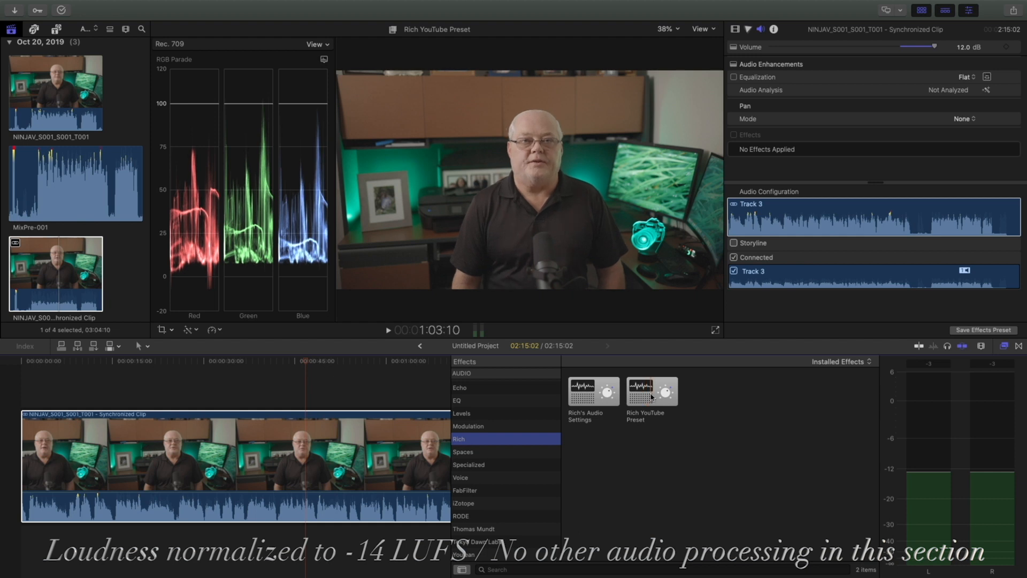
pyautogui.moveTo(652, 397); pyautogui.dragTo(323, 437)
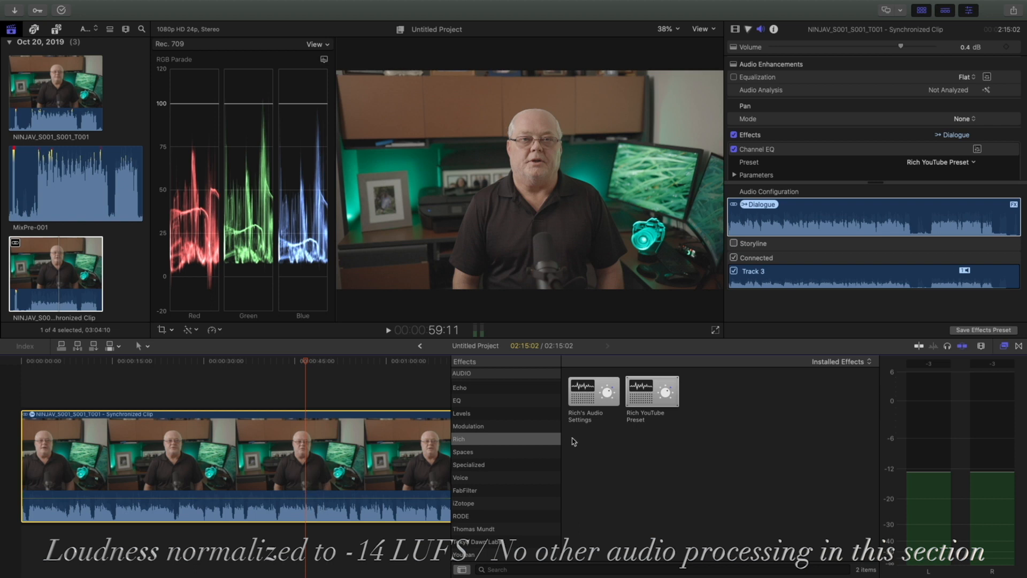
pyautogui.click(1006, 346)
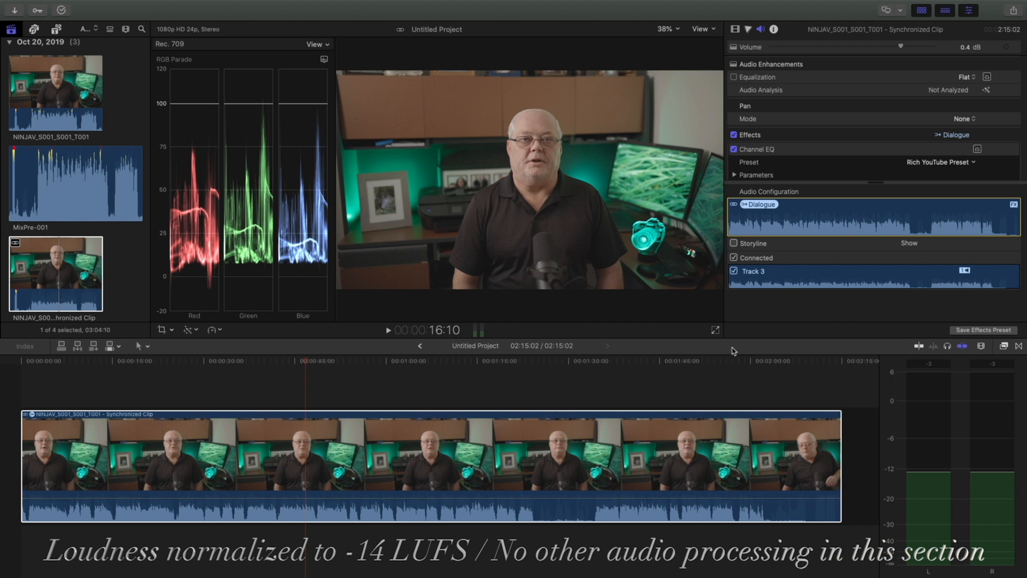
# Set the synchronized timeline clip's volume to 6.1 dB and audition the processed audio.
pyautogui.moveTo(903, 48); pyautogui.dragTo(920, 48)
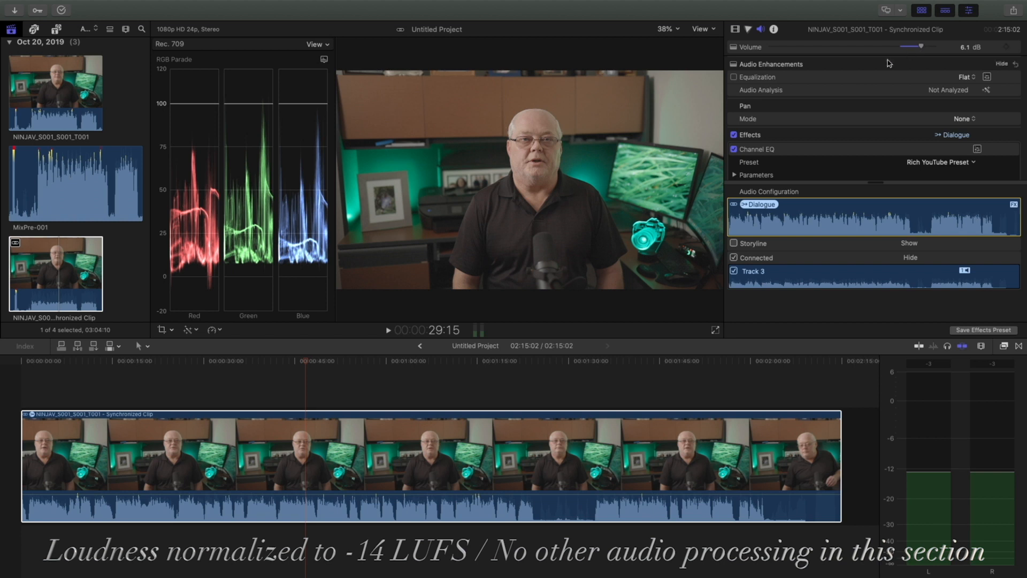
pyautogui.press('space')
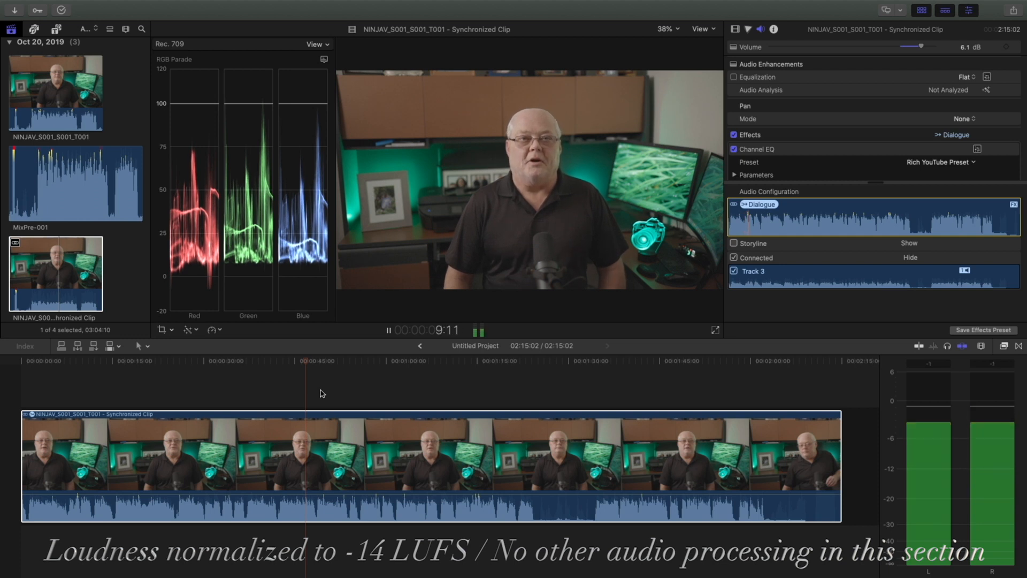
pyautogui.press('space')
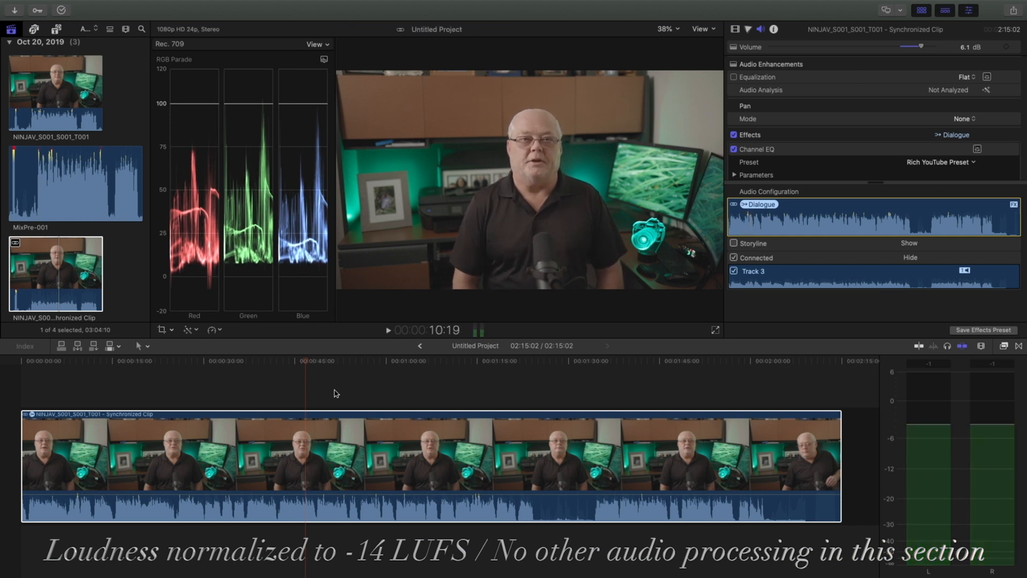
# During playback, sweep the Channel EQ's 164 Hz band with a boost of up to 24 dB and settle it at 196 Hz, -7.5 dB.
pyautogui.scroll(-4, 824, 107)
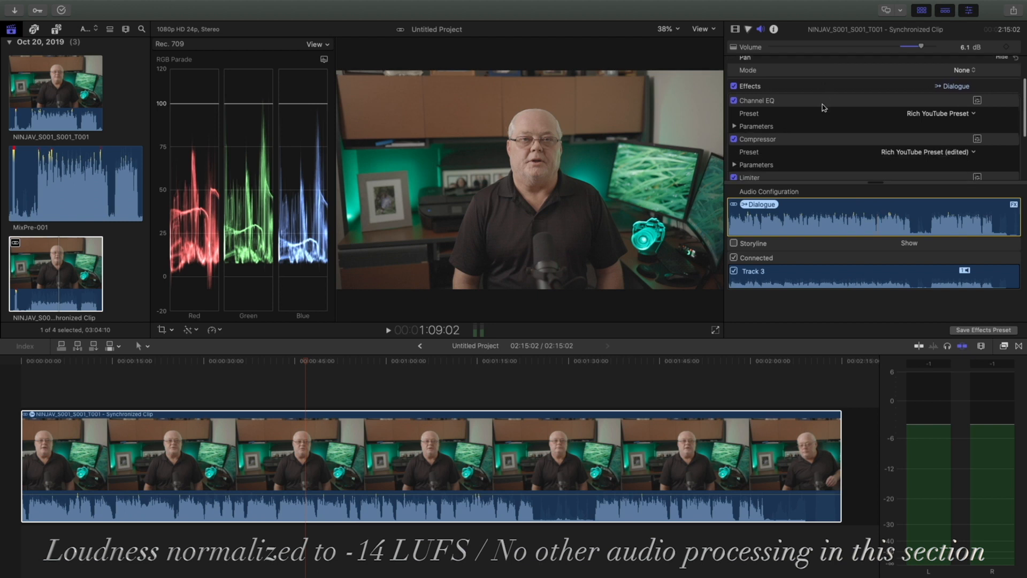
pyautogui.scroll(1, 824, 107)
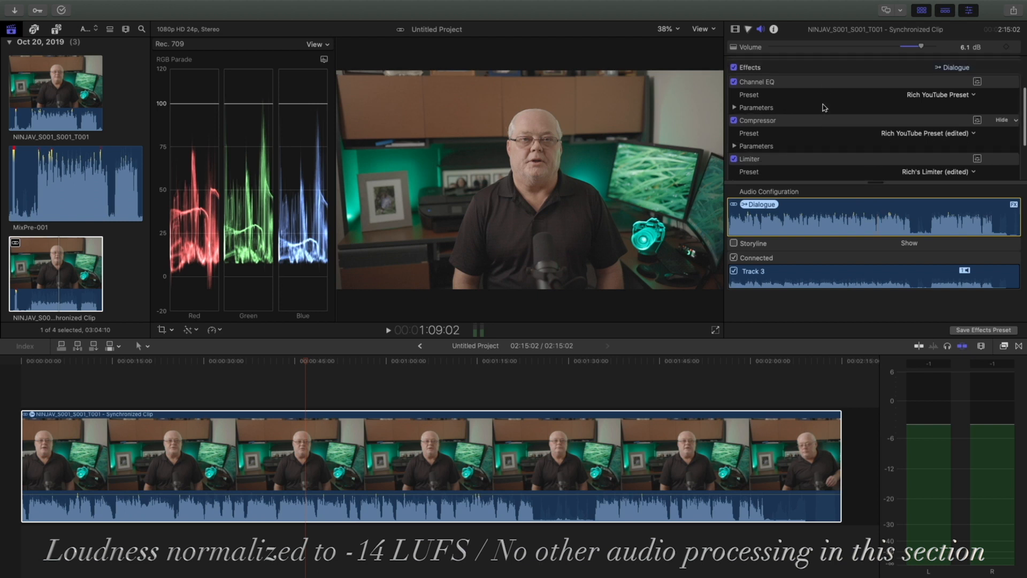
pyautogui.click(977, 82)
pyautogui.moveTo(387, 258); pyautogui.dragTo(405, 93)
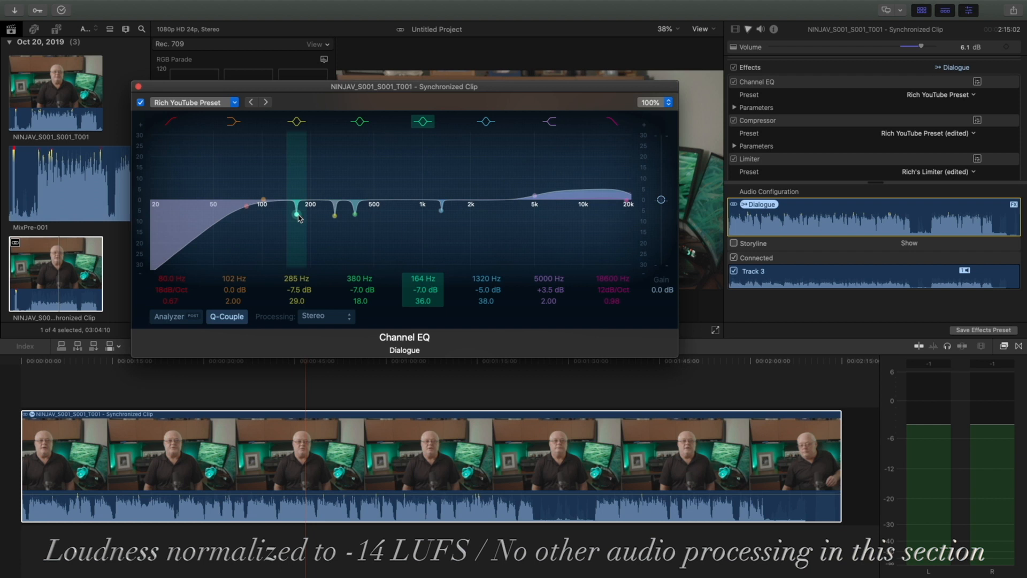
pyautogui.press('space')
pyautogui.moveTo(299, 215); pyautogui.dragTo(321, 111)
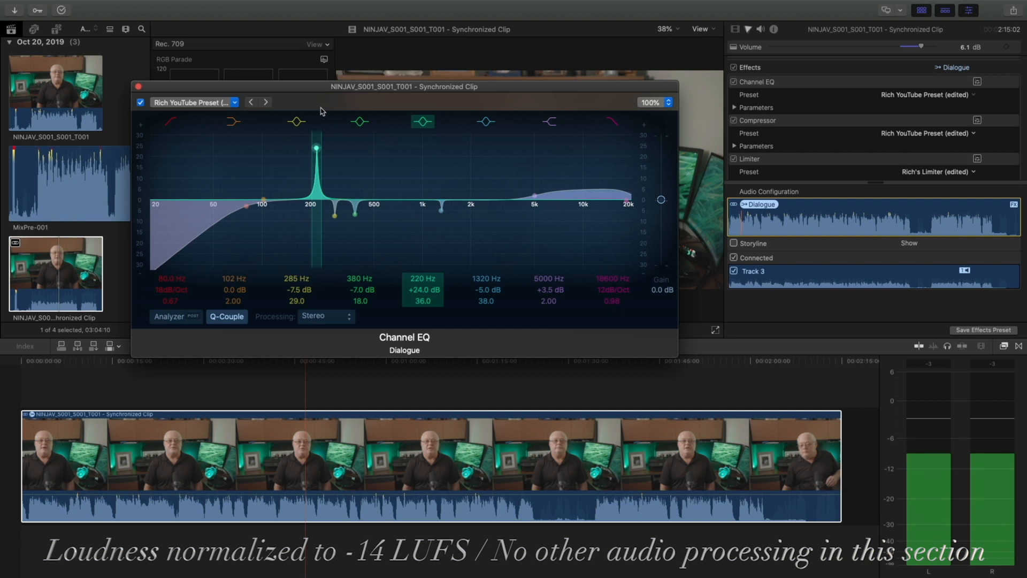
pyautogui.moveTo(321, 111); pyautogui.dragTo(312, 216)
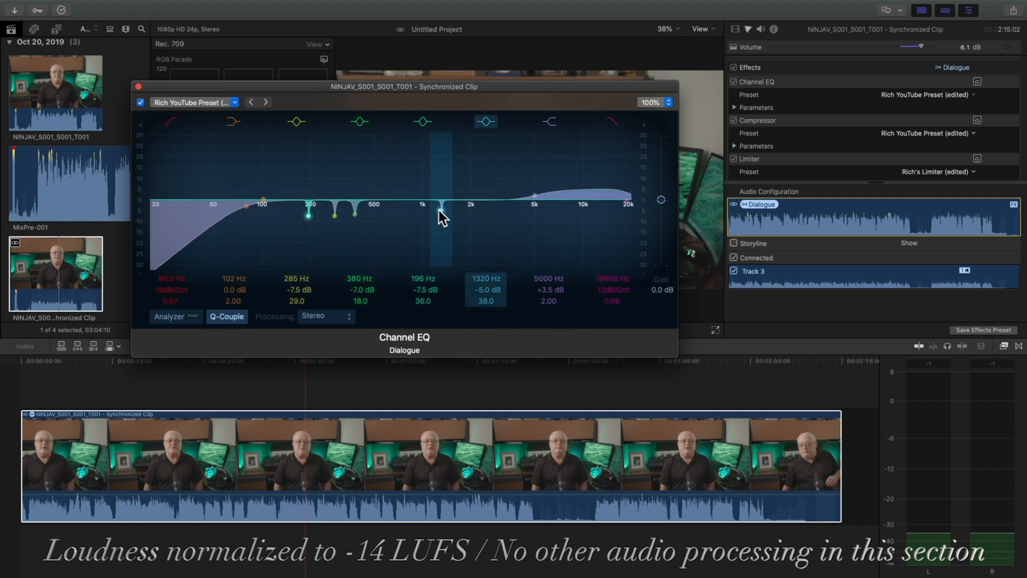
# Examine the Channel EQ's built-in Voice presets without choosing one and close the equalizer.
pyautogui.click(235, 103)
pyautogui.moveTo(219, 208)
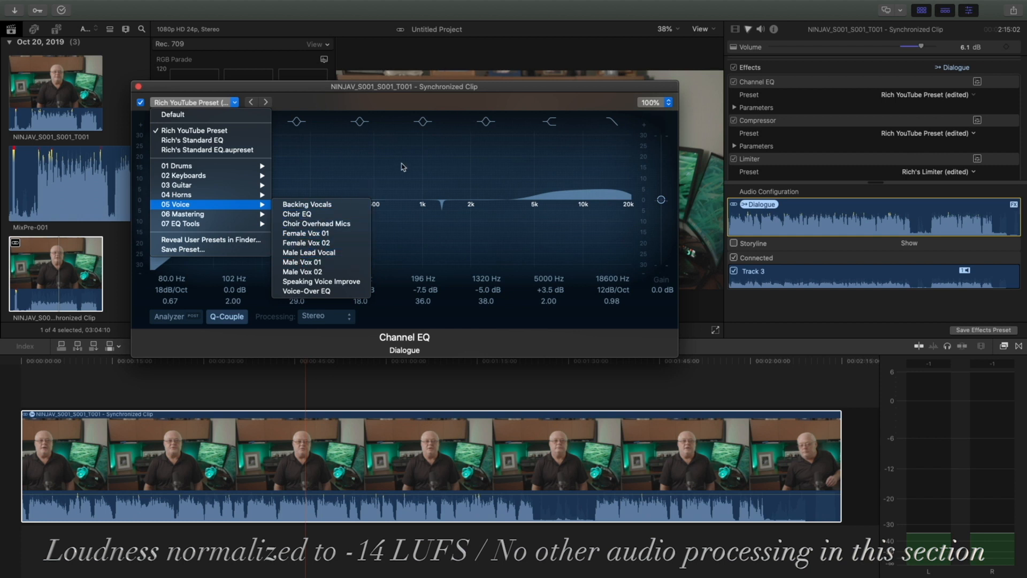
pyautogui.click(402, 166)
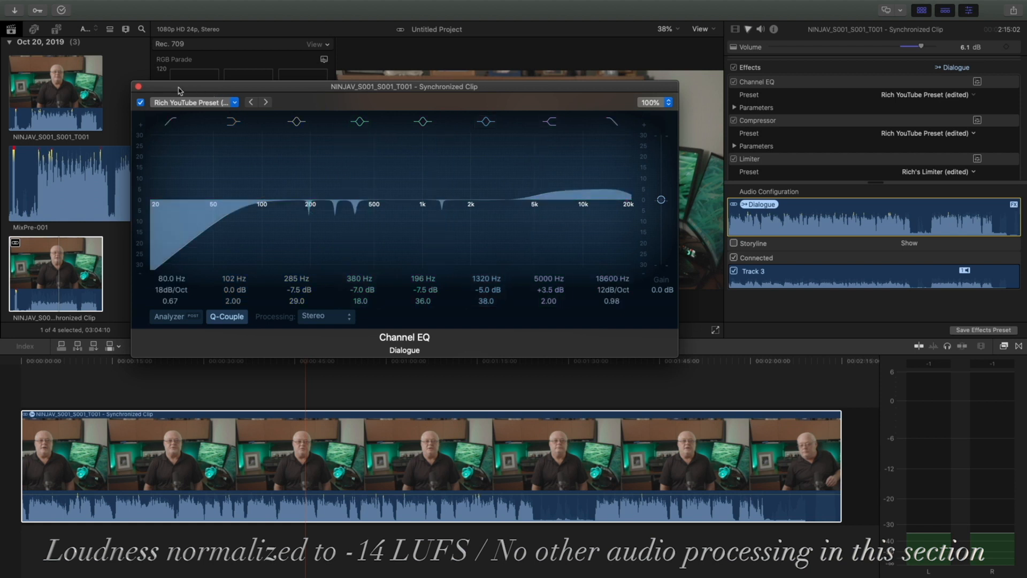
pyautogui.click(139, 88)
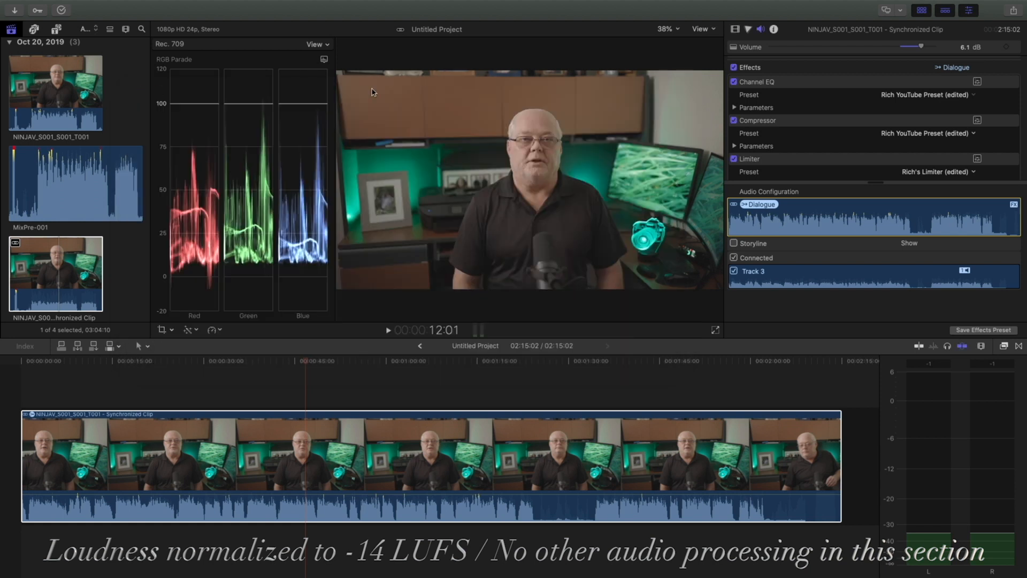
# Inspect the Compressor's threshold, ratio and make-up settings and play the clip to watch its gain-reduction meter.
pyautogui.click(978, 121)
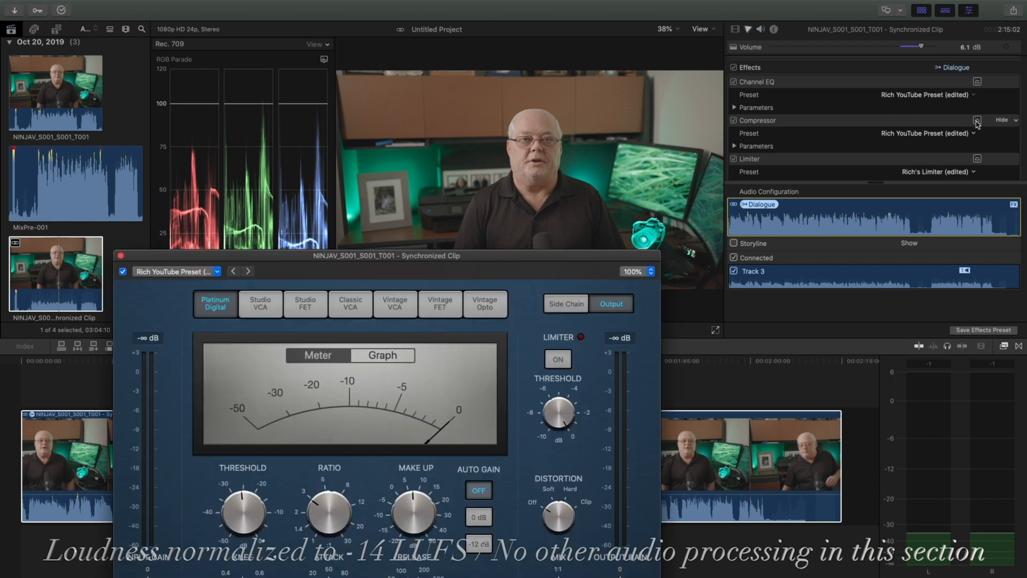
pyautogui.moveTo(411, 257); pyautogui.dragTo(465, 64)
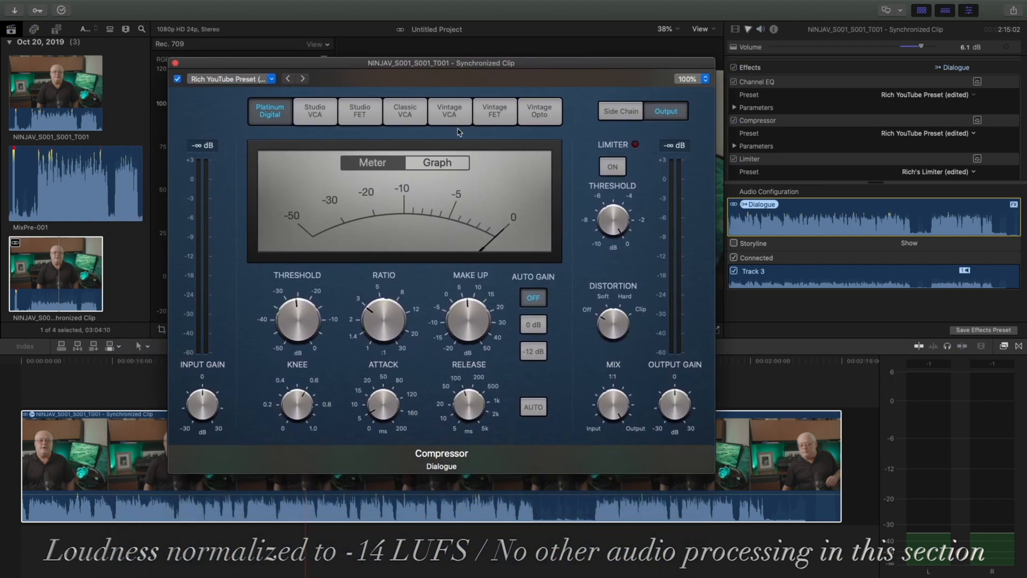
pyautogui.moveTo(307, 322)
pyautogui.moveTo(387, 317)
pyautogui.moveTo(463, 317)
pyautogui.press('space')
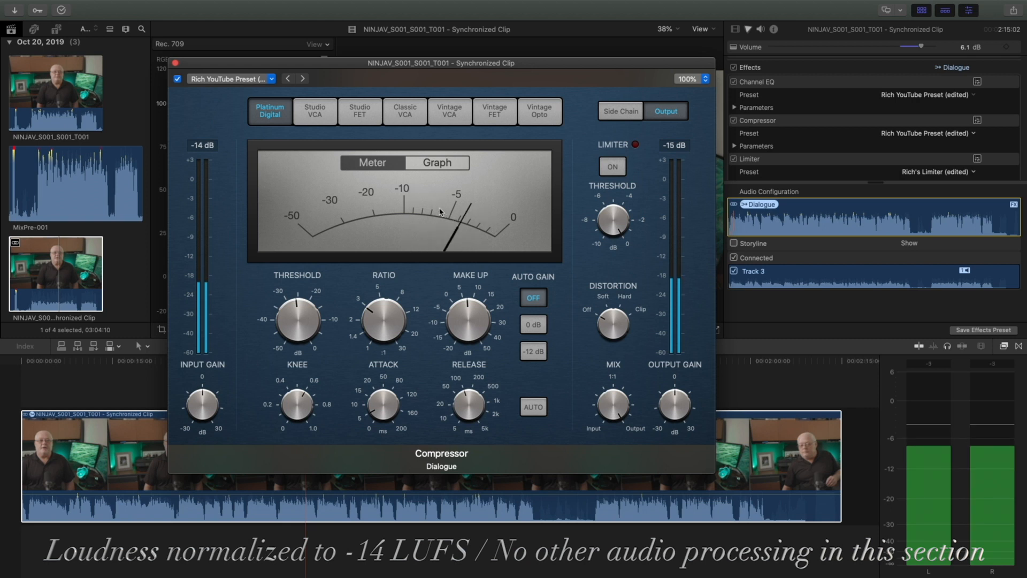
pyautogui.press('space')
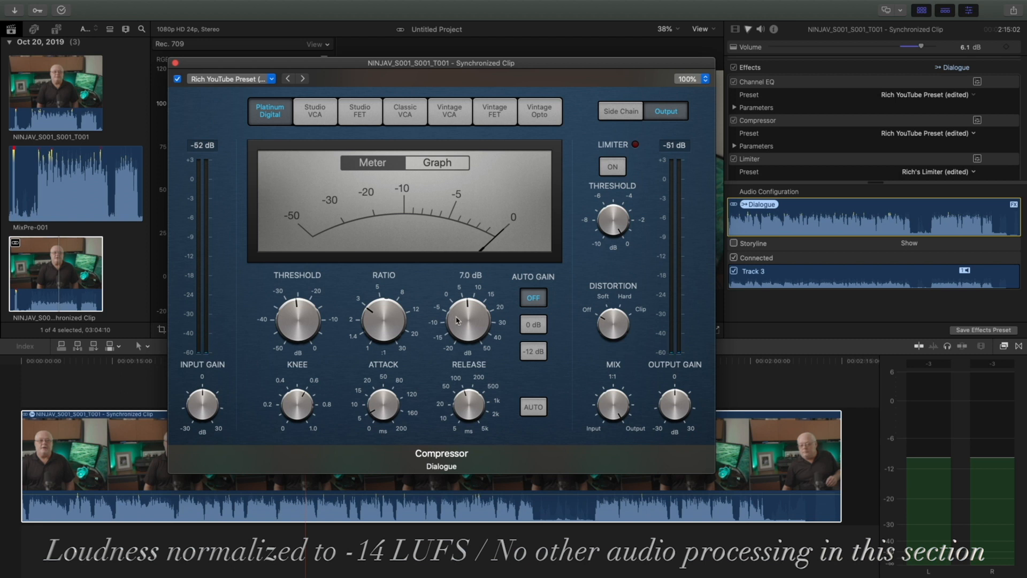
# Inspect the Compressor's attack and release settings, bypass and re-enable the effect, and close its window.
pyautogui.moveTo(392, 404)
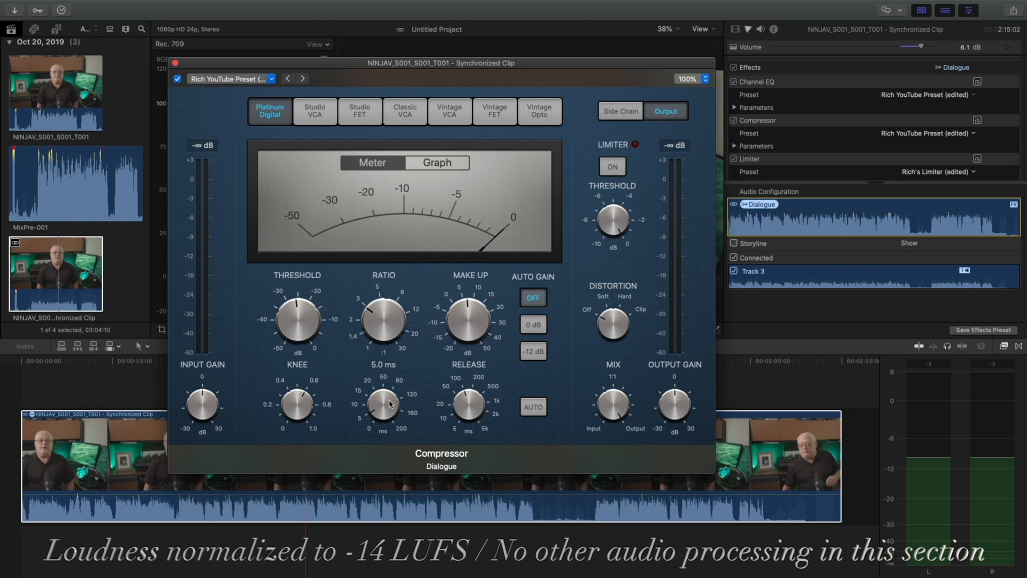
pyautogui.moveTo(470, 401)
pyautogui.moveTo(271, 65); pyautogui.dragTo(276, 20)
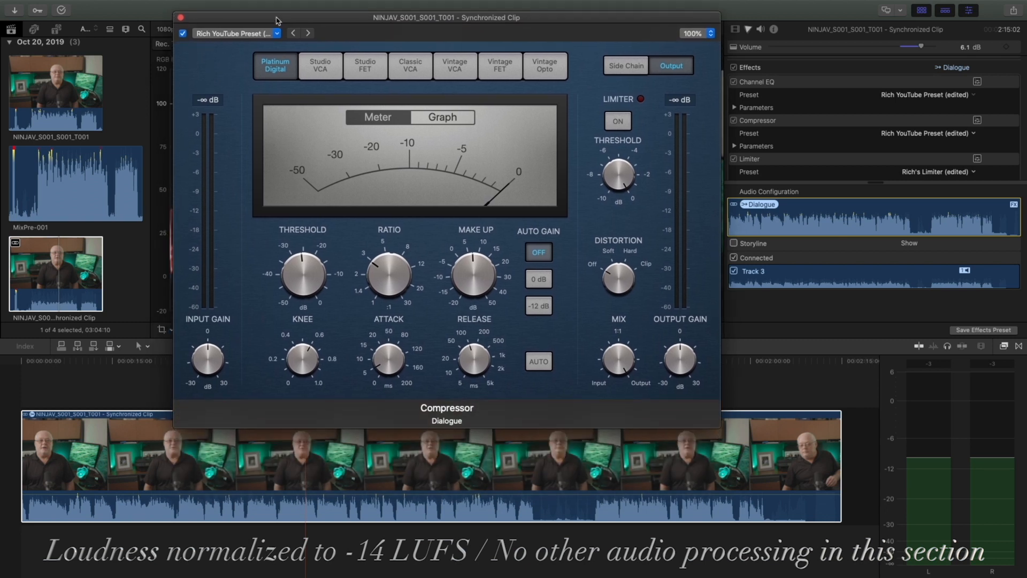
pyautogui.click(182, 34)
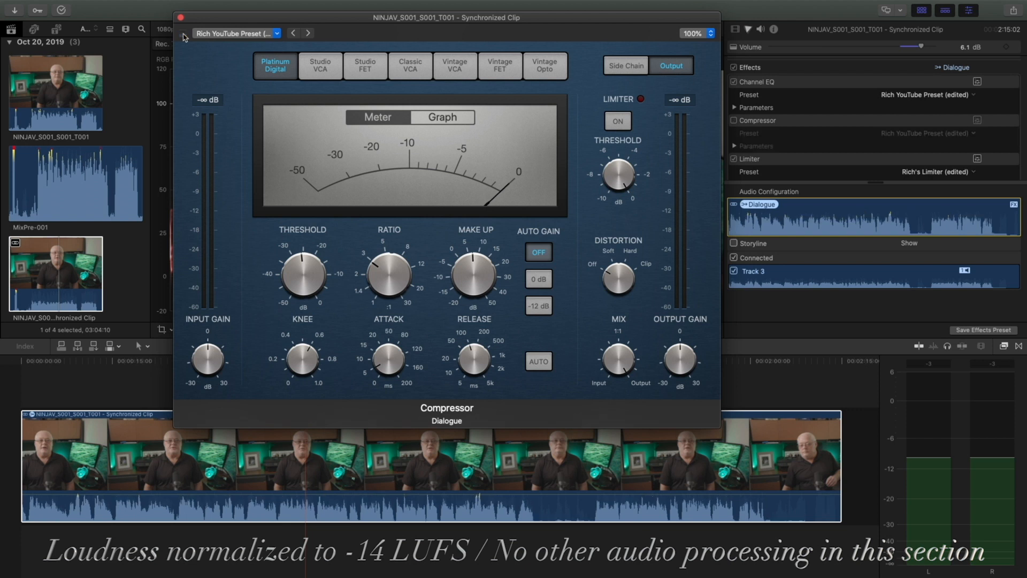
pyautogui.click(182, 34)
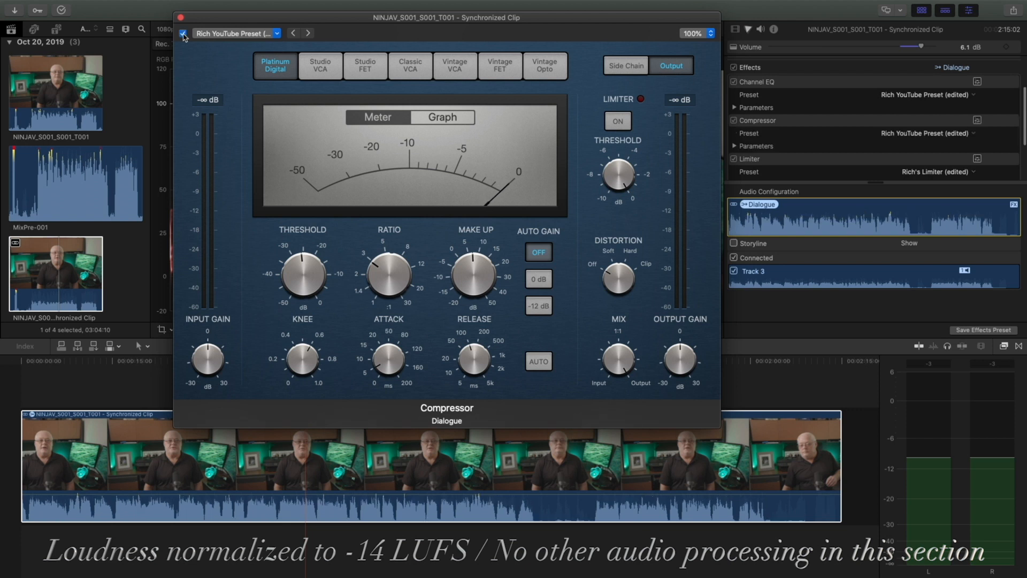
pyautogui.moveTo(455, 271)
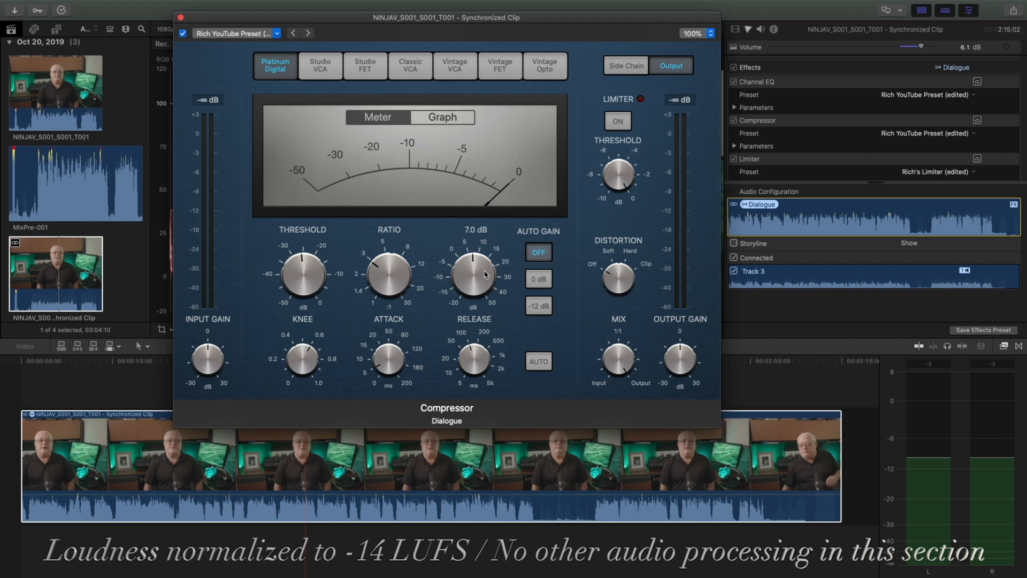
pyautogui.click(180, 19)
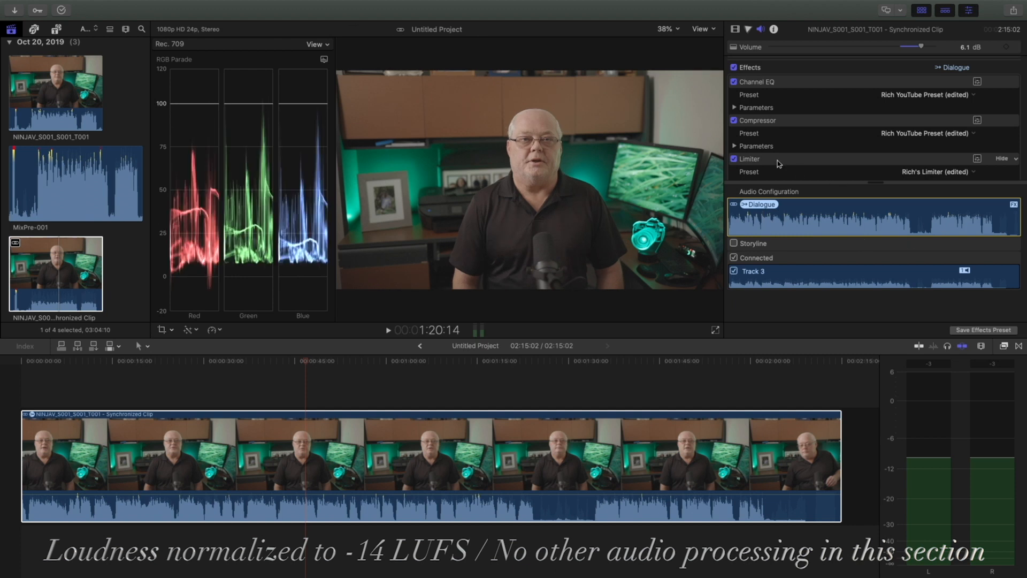
# Inspect the Limiter's settings, playing the clip briefly to watch its input, reduction and output meters, and close it.
pyautogui.scroll(-2, 784, 134)
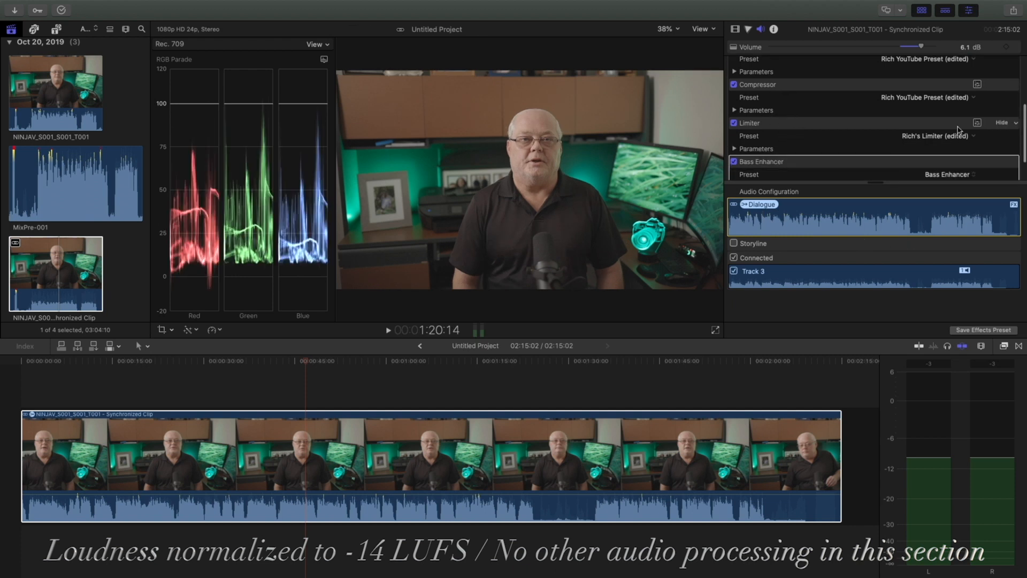
pyautogui.click(978, 123)
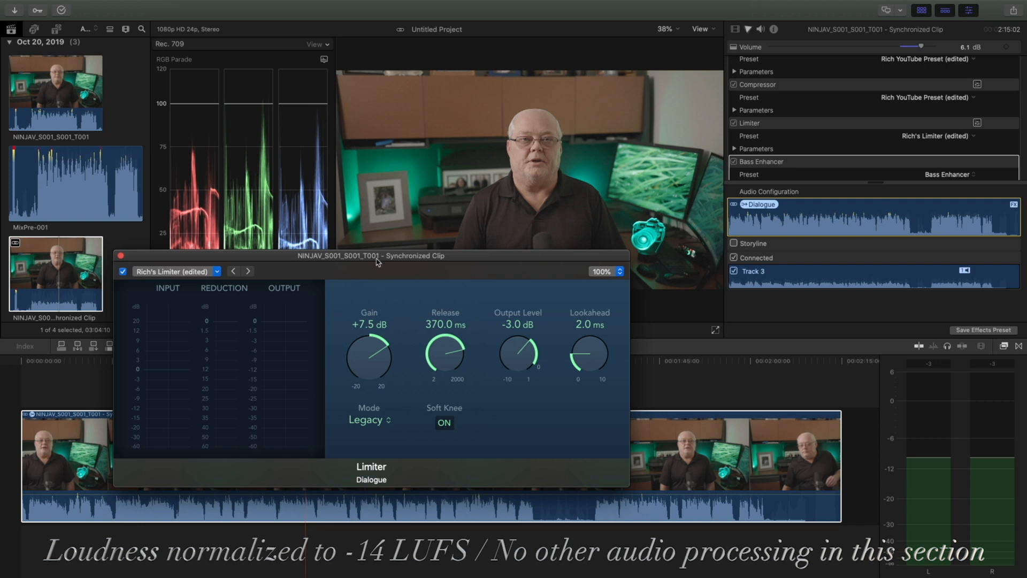
pyautogui.moveTo(385, 258); pyautogui.dragTo(456, 96)
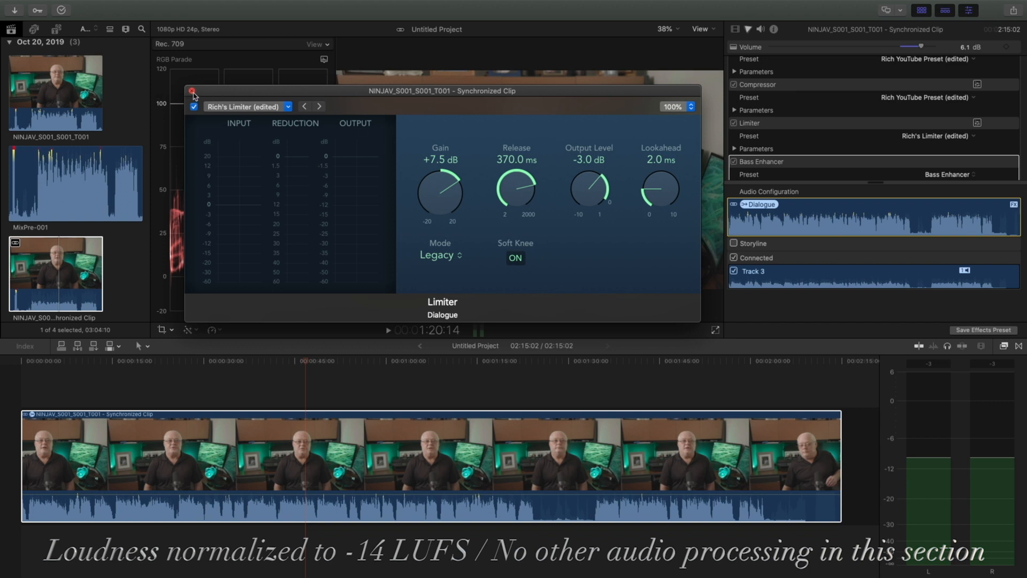
pyautogui.press('space')
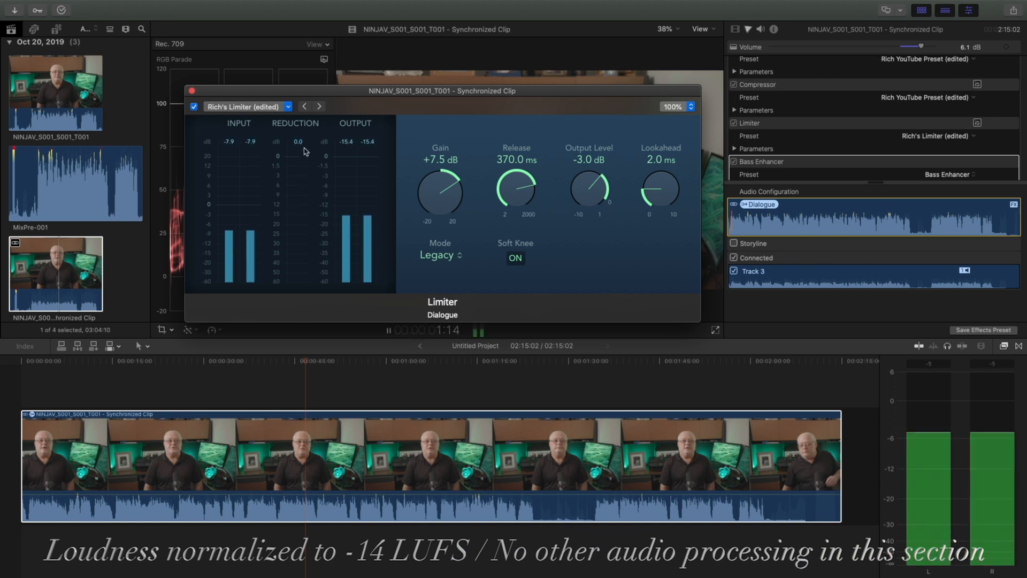
pyautogui.press('space')
pyautogui.click(192, 93)
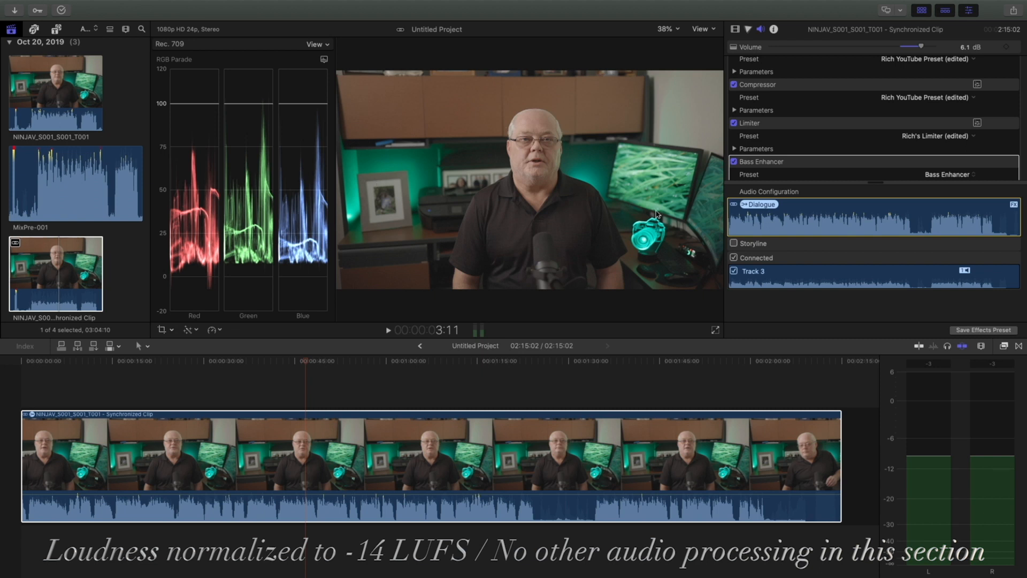
# Inspect the Bass Enhancer's Fat EQ curve and band settings and close its window.
pyautogui.scroll(-2, 849, 146)
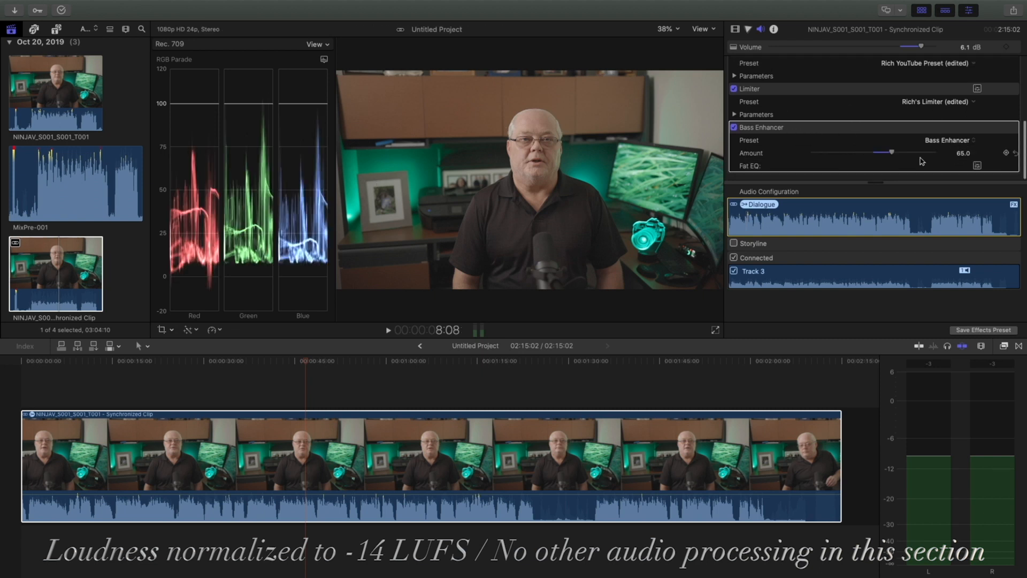
pyautogui.click(977, 167)
pyautogui.moveTo(295, 259); pyautogui.dragTo(510, 107)
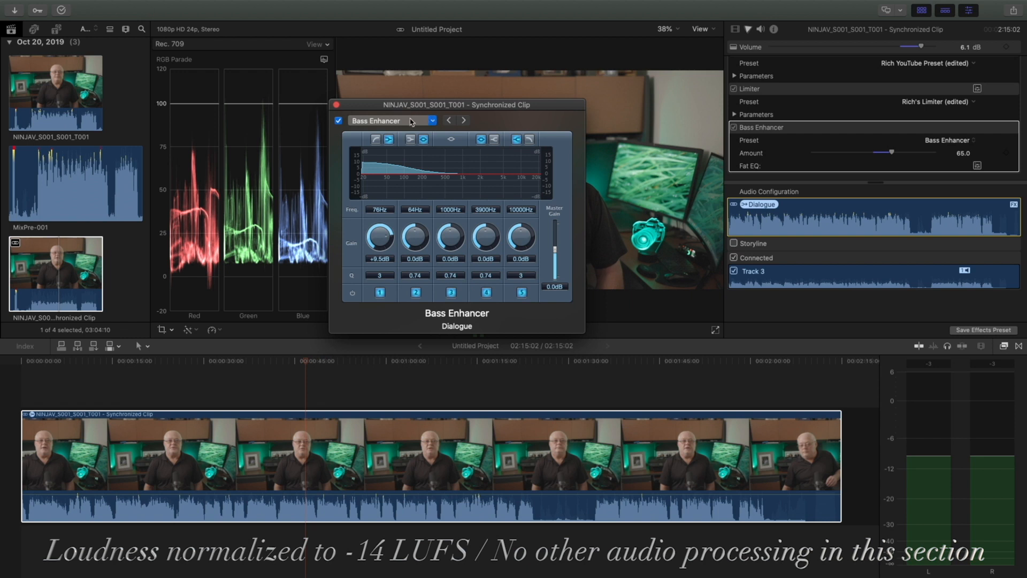
pyautogui.click(337, 105)
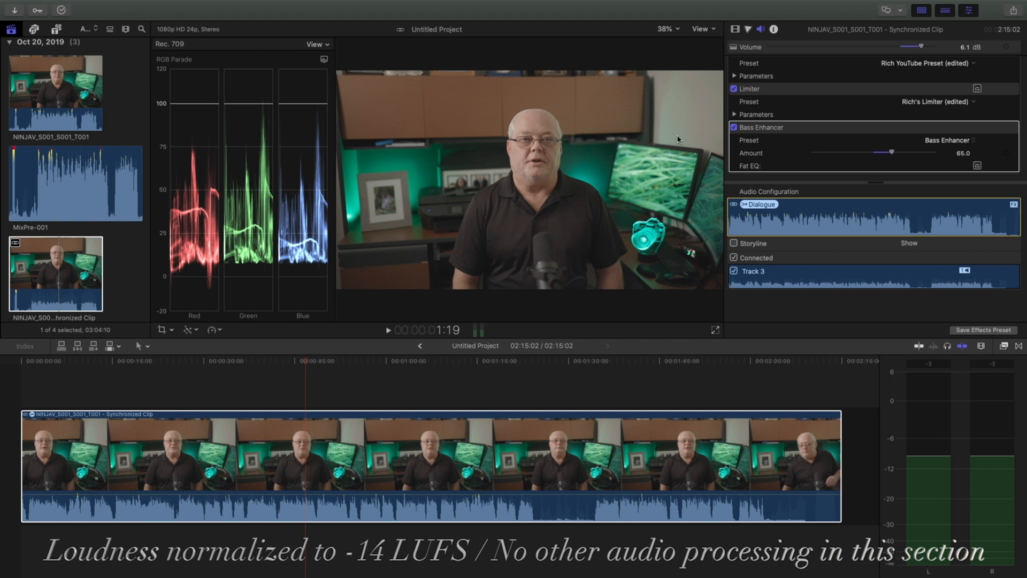
# Review the clip's effects stack and the attributes offered for saving it as an audio effects preset, without saving.
pyautogui.scroll(2, 807, 142)
pyautogui.scroll(-2, 807, 142)
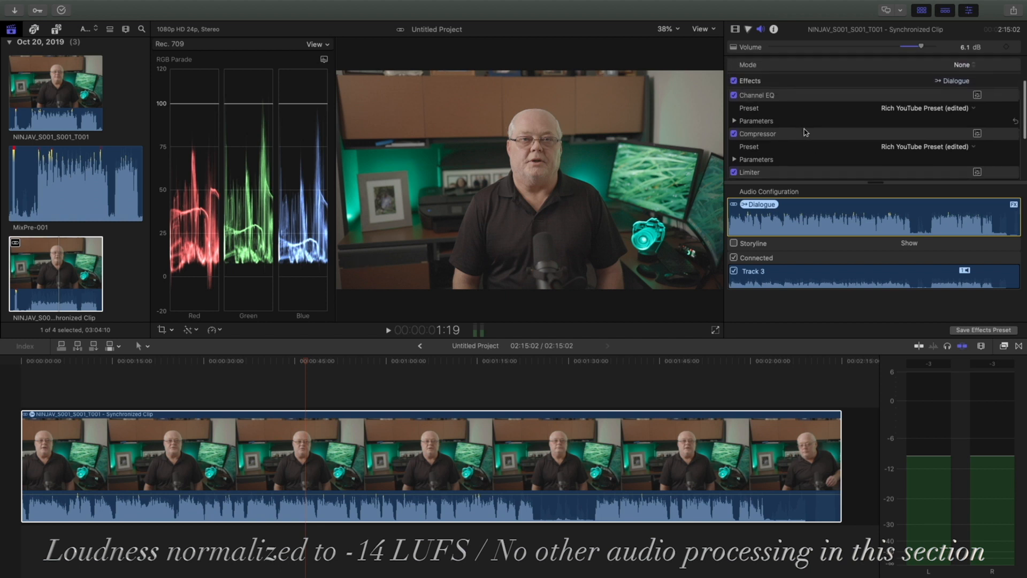
pyautogui.scroll(-2, 807, 134)
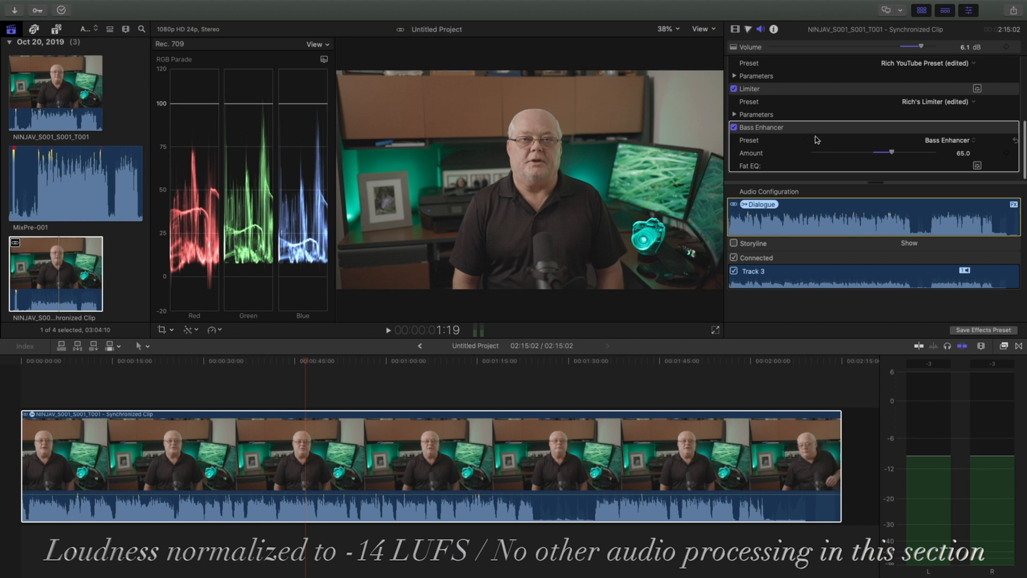
pyautogui.click(984, 331)
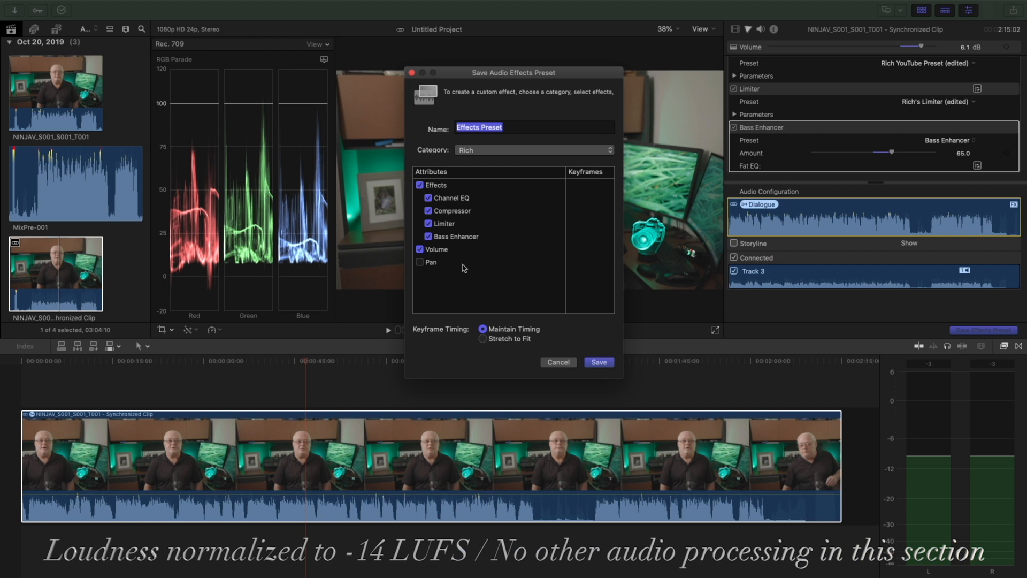
pyautogui.click(559, 363)
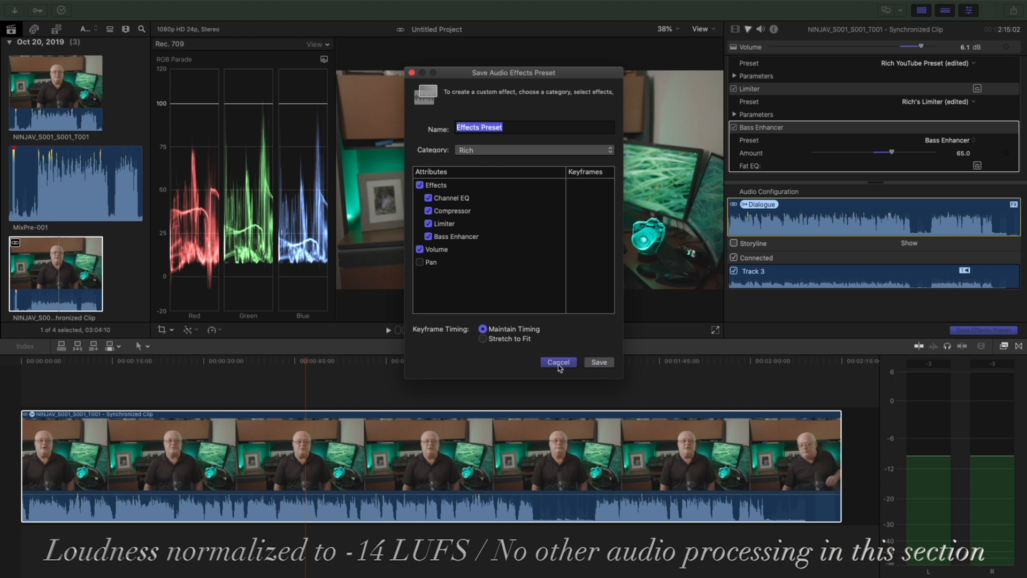
# Find the saved Rich YouTube Preset in the Rich audio effects category and close the effects browser.
pyautogui.click(1003, 345)
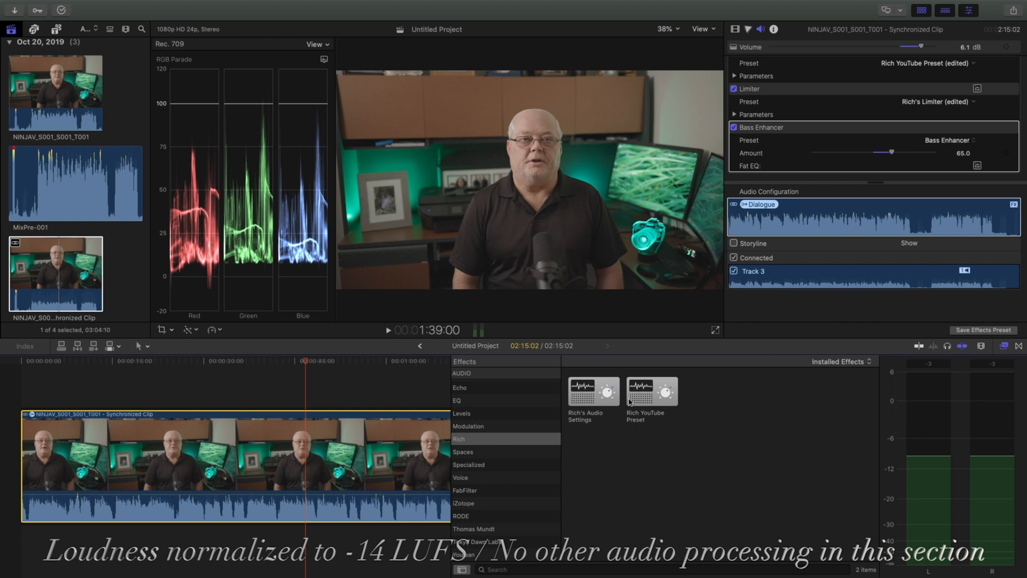
pyautogui.click(648, 395)
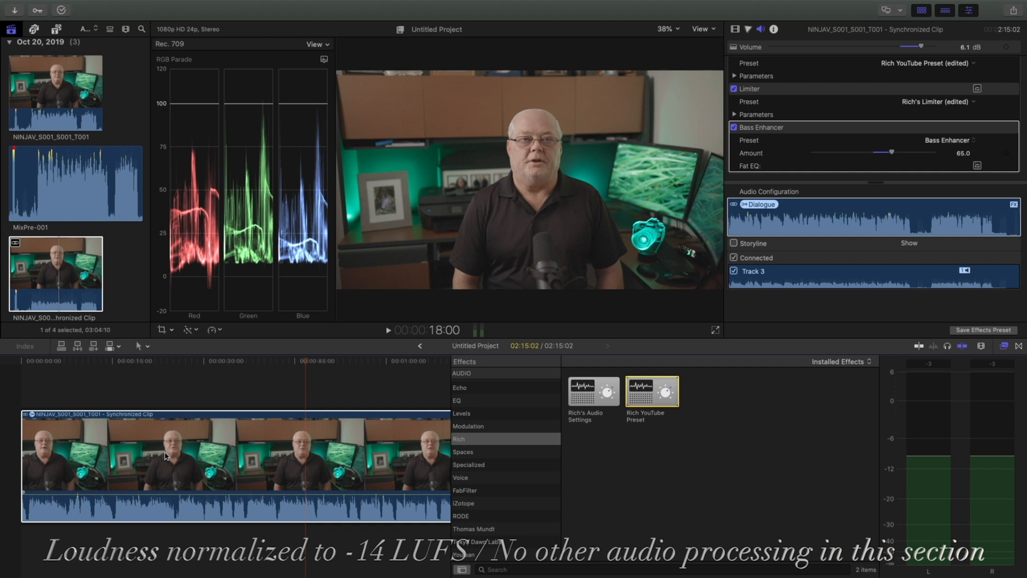
pyautogui.click(1005, 347)
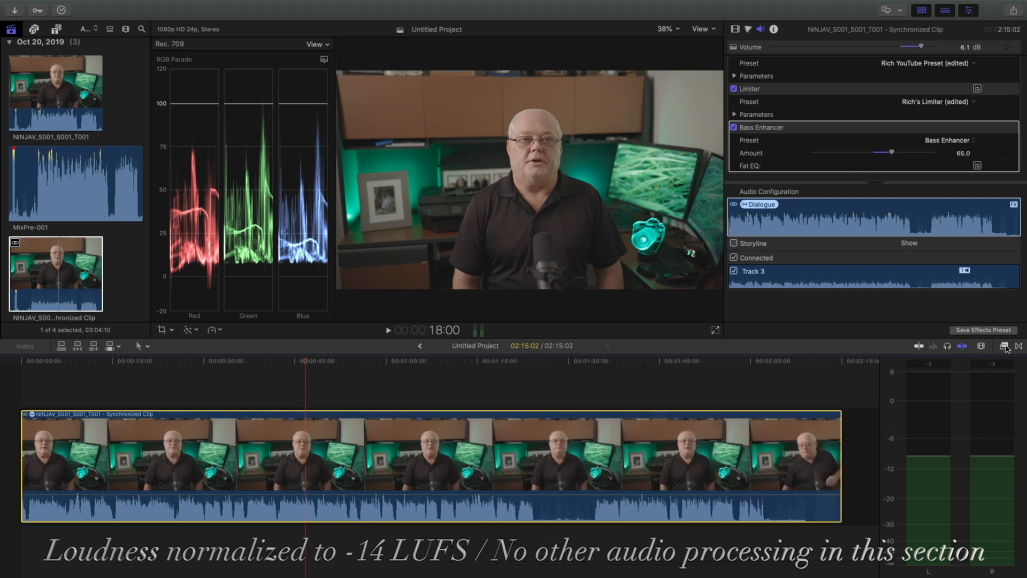